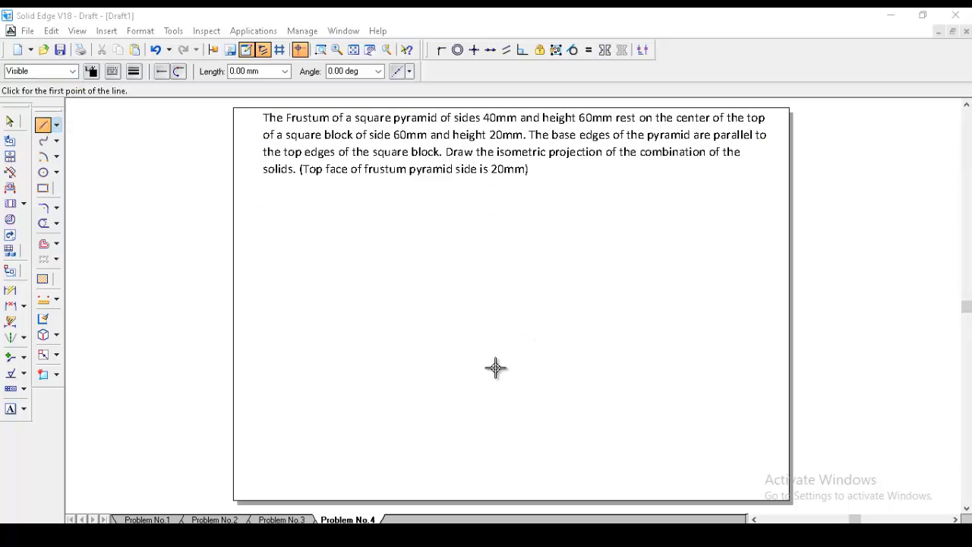
Draw the block's 60 mm isometric top rhombus with edges at 30, 150, -150 and -30 degrees
{"action": "left_click", "coordinate": [498, 445]}
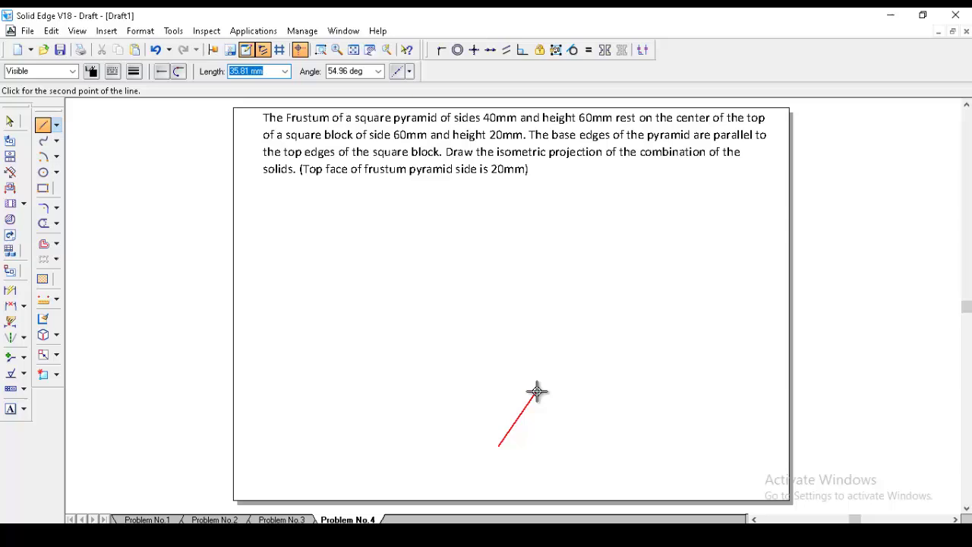
{"action": "type", "text": "60"}
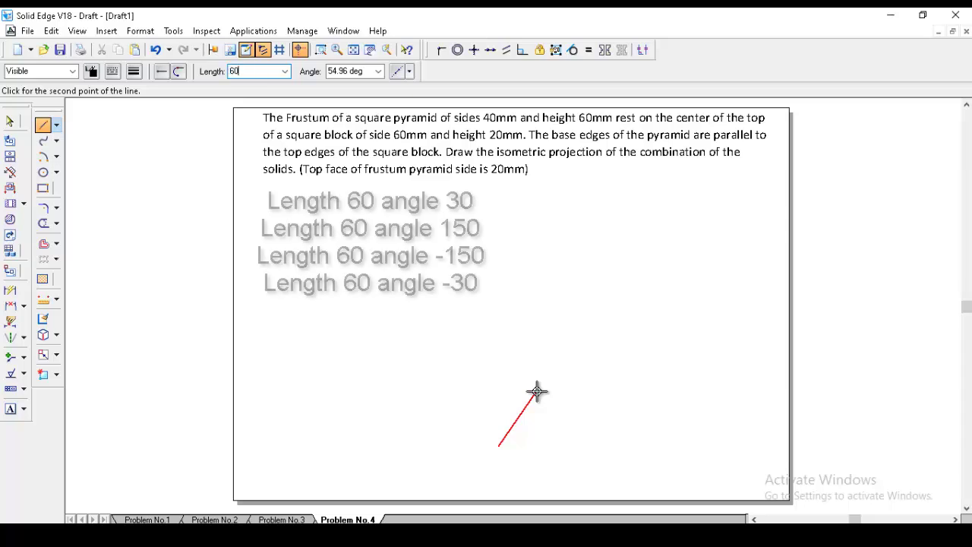
{"action": "key", "text": "Tab"}
{"action": "type", "text": "30"}
{"action": "key", "text": "Return"}
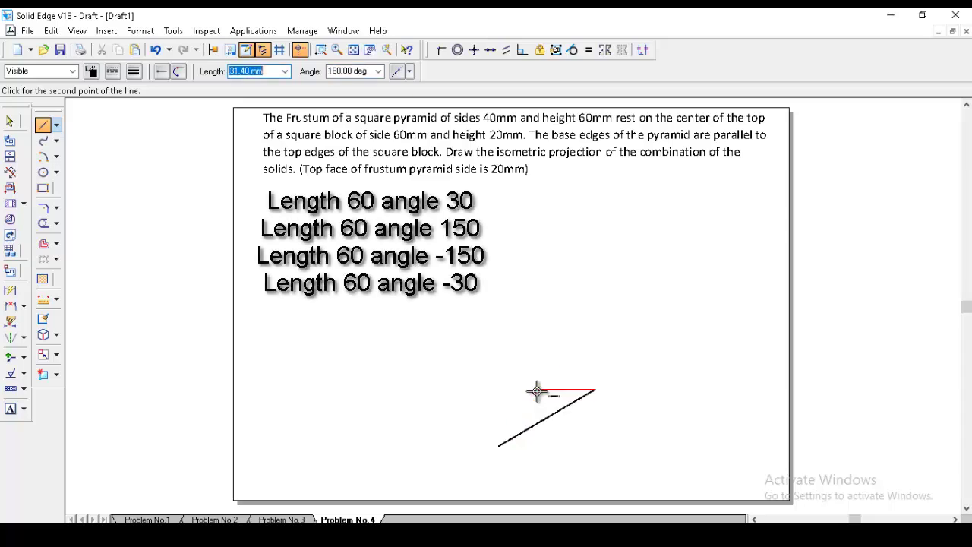
{"action": "type", "text": "60"}
{"action": "key", "text": "Tab"}
{"action": "type", "text": "150"}
{"action": "key", "text": "Return"}
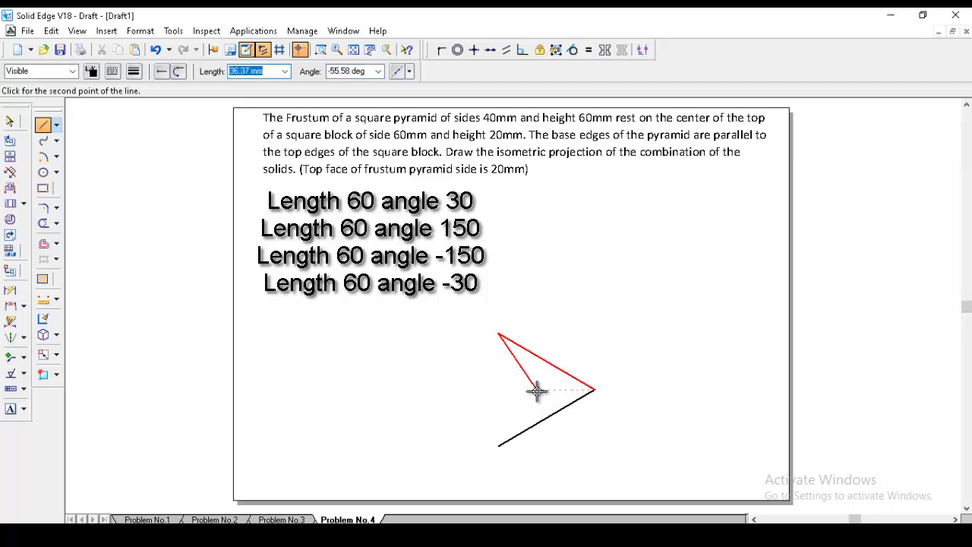
{"action": "type", "text": "60"}
{"action": "key", "text": "Tab"}
{"action": "key", "text": "BackSpace"}
{"action": "type", "text": "-15"}
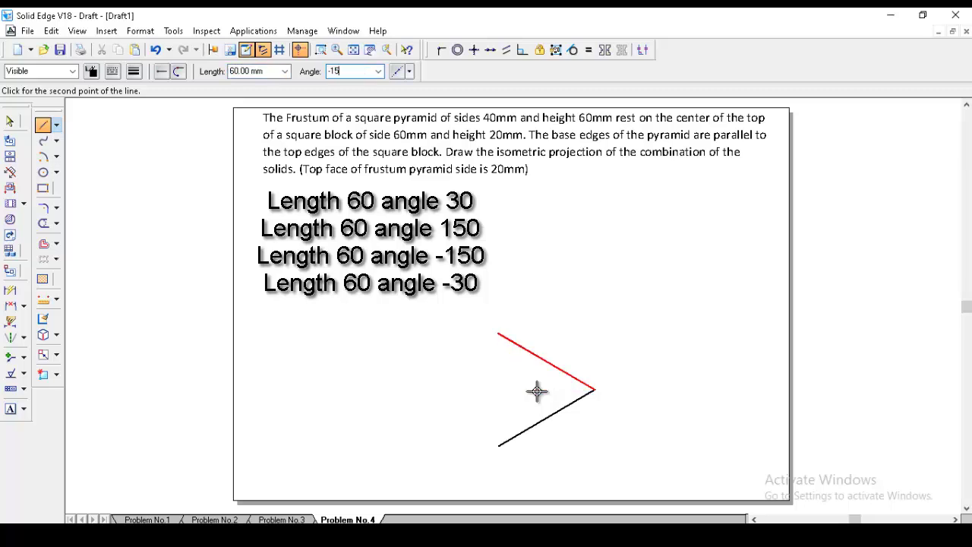
{"action": "type", "text": "0"}
{"action": "key", "text": "Return"}
{"action": "type", "text": "60"}
{"action": "key", "text": "Tab"}
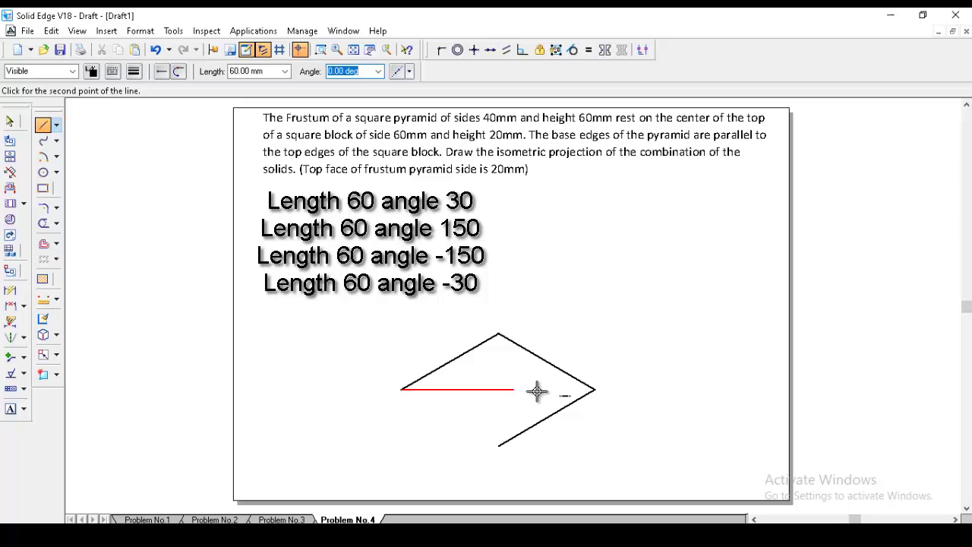
{"action": "type", "text": "-30"}
{"action": "key", "text": "Return"}
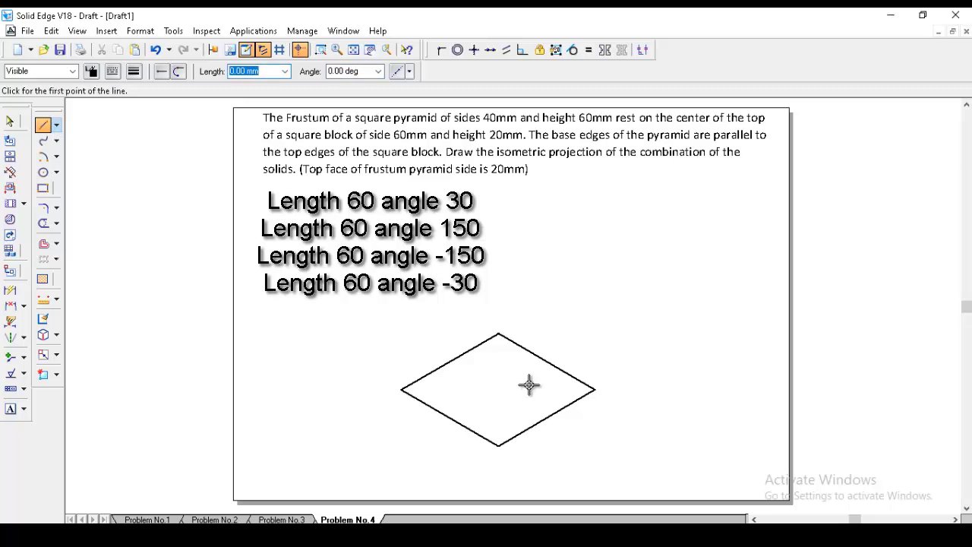
Drop a 20 mm vertical edge at -90 degrees from the rhombus's left corner
{"action": "left_click", "coordinate": [401, 389]}
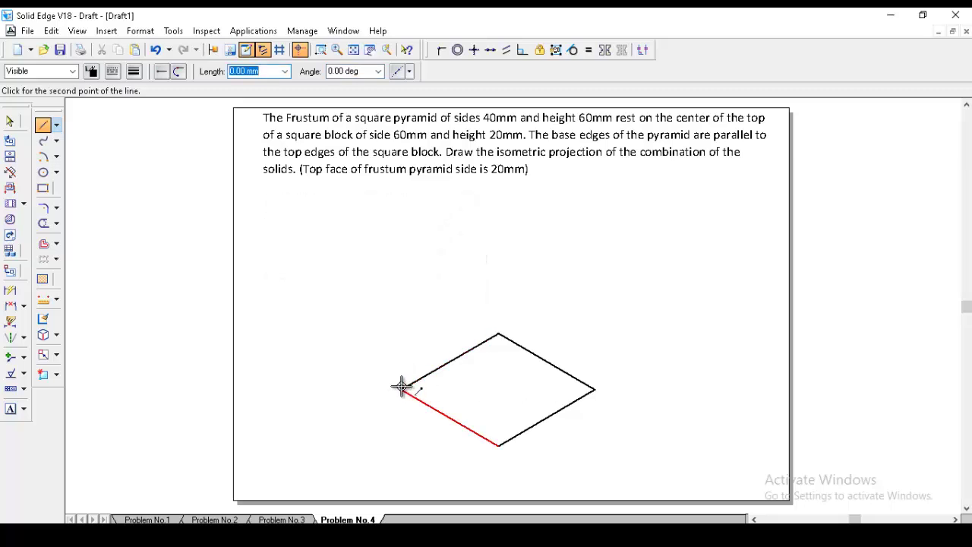
{"action": "type", "text": "20"}
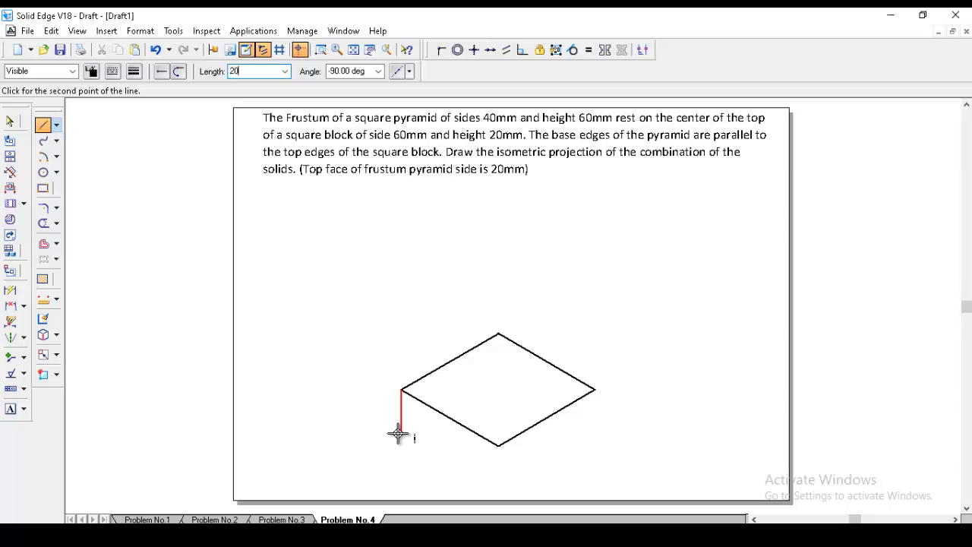
{"action": "key", "text": "Tab"}
{"action": "key", "text": "BackSpace"}
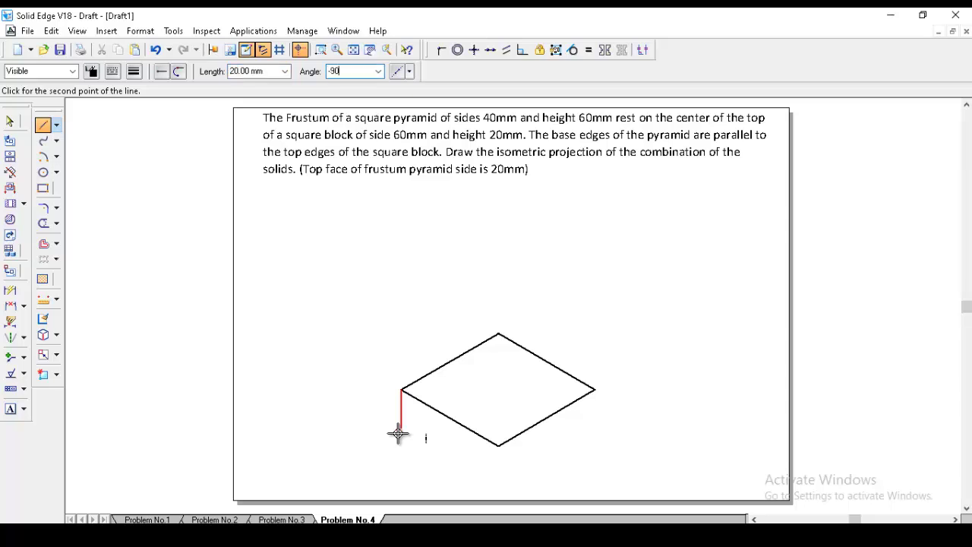
{"action": "type", "text": "-90"}
{"action": "key", "text": "Return"}
Copy the 20 mm vertical edge to the rhombus's bottom and right corners
{"action": "right_click", "coordinate": [304, 386]}
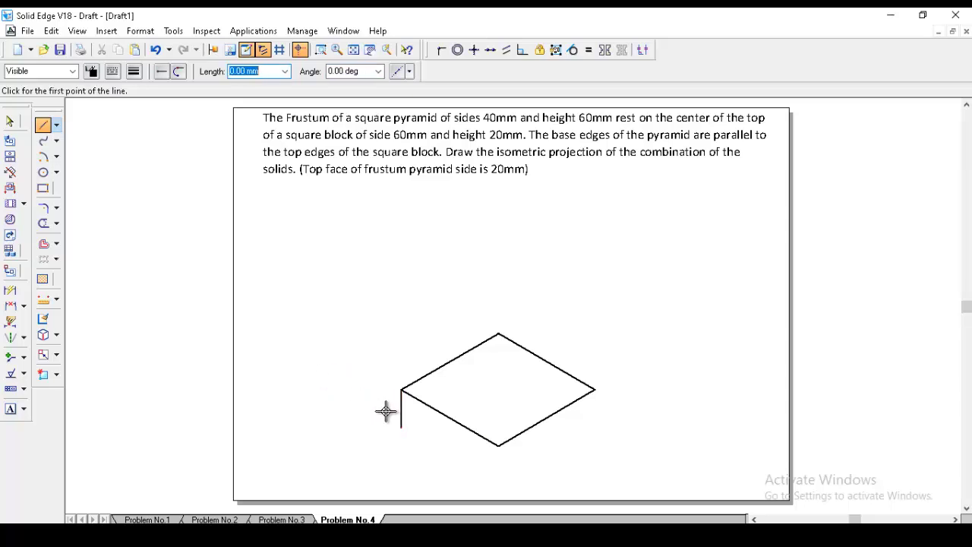
{"action": "left_click", "coordinate": [55, 354]}
{"action": "left_click", "coordinate": [85, 355]}
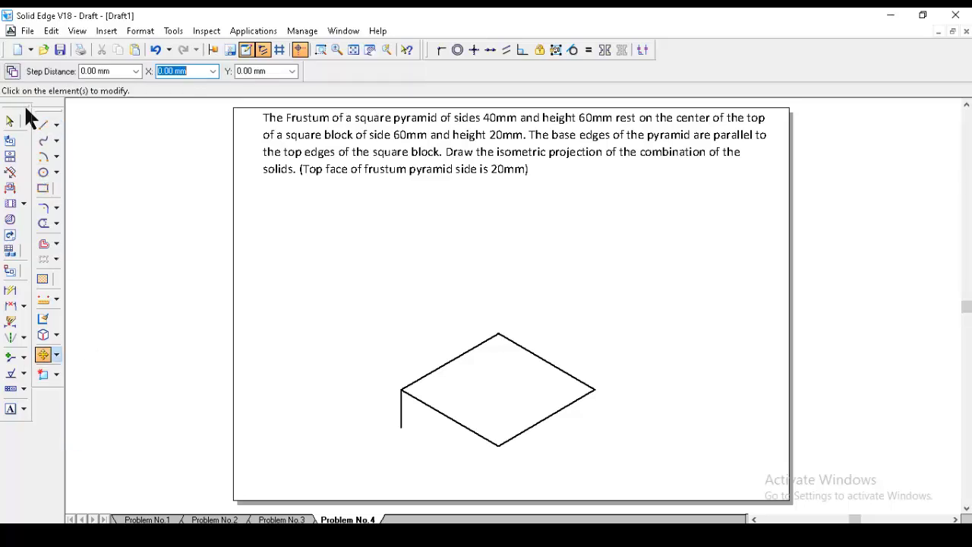
{"action": "left_click", "coordinate": [400, 412]}
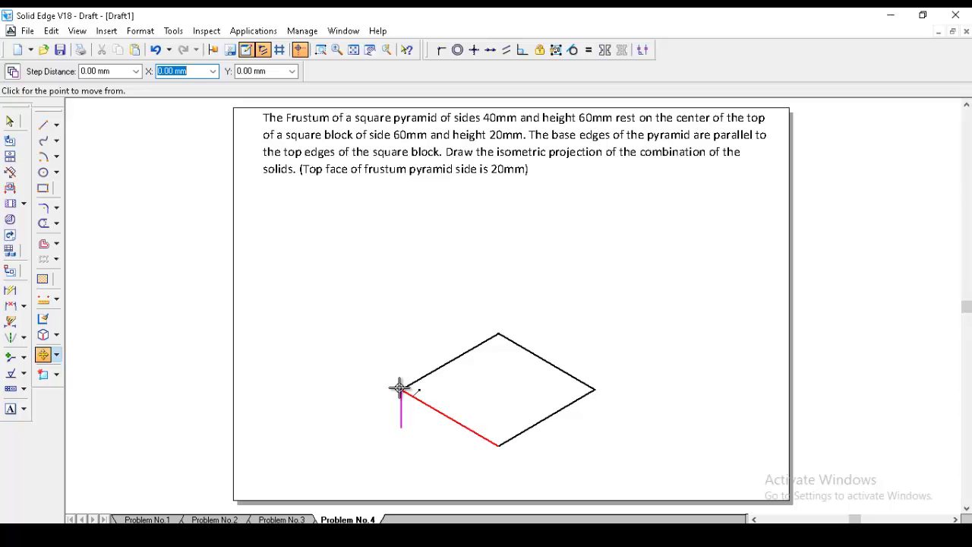
{"action": "left_click", "coordinate": [400, 389]}
{"action": "left_click", "coordinate": [499, 444]}
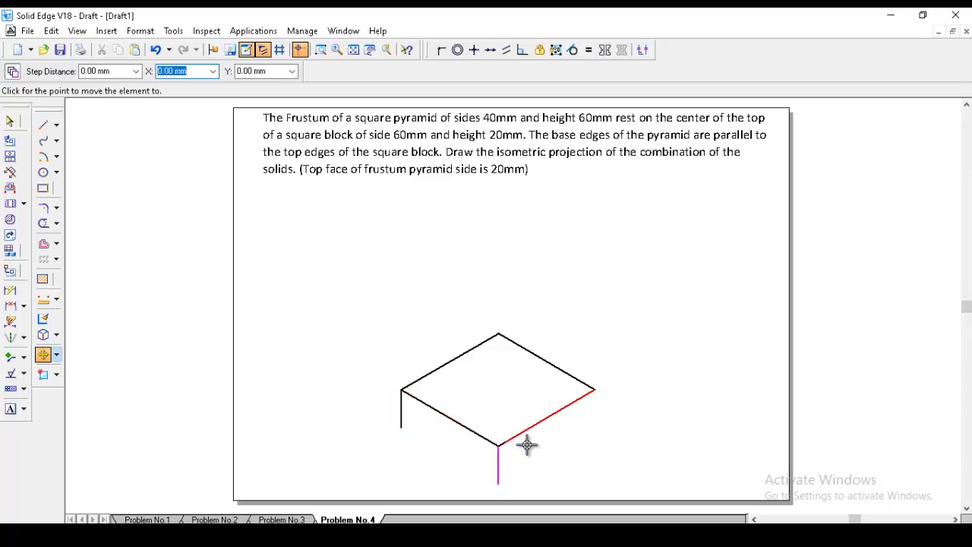
{"action": "left_click", "coordinate": [596, 389]}
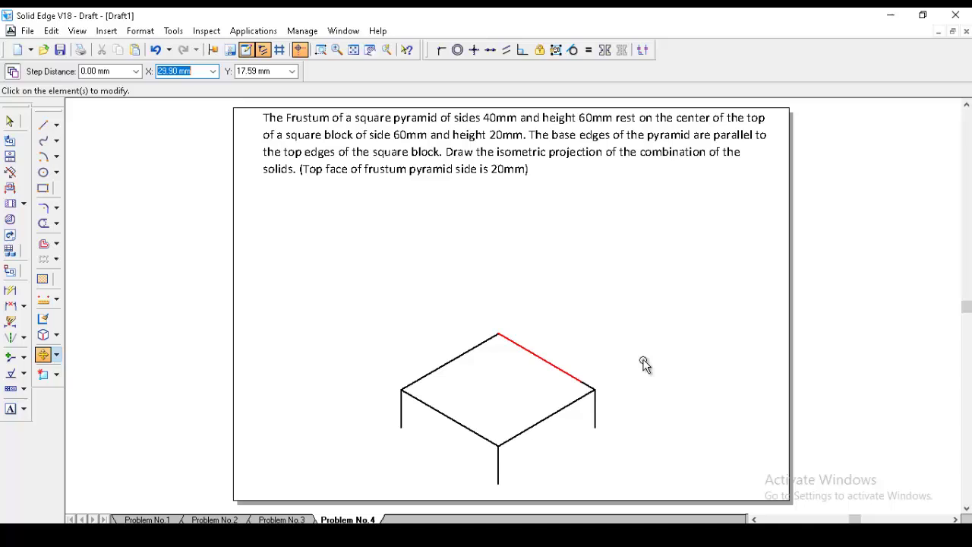
Copy the front top edges 20 mm down to form the block's bottom edges
{"action": "left_click", "coordinate": [472, 430]}
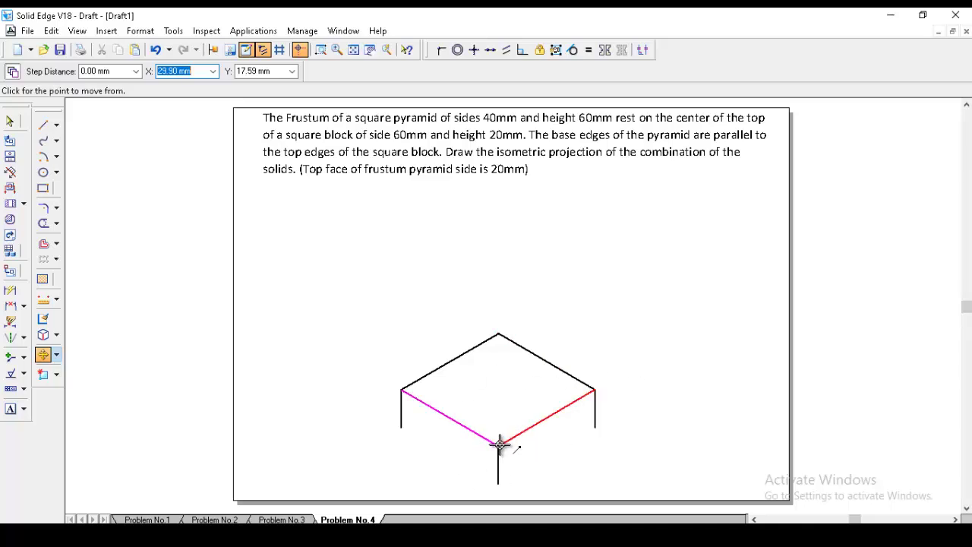
{"action": "left_click", "coordinate": [499, 444]}
{"action": "left_click", "coordinate": [498, 483]}
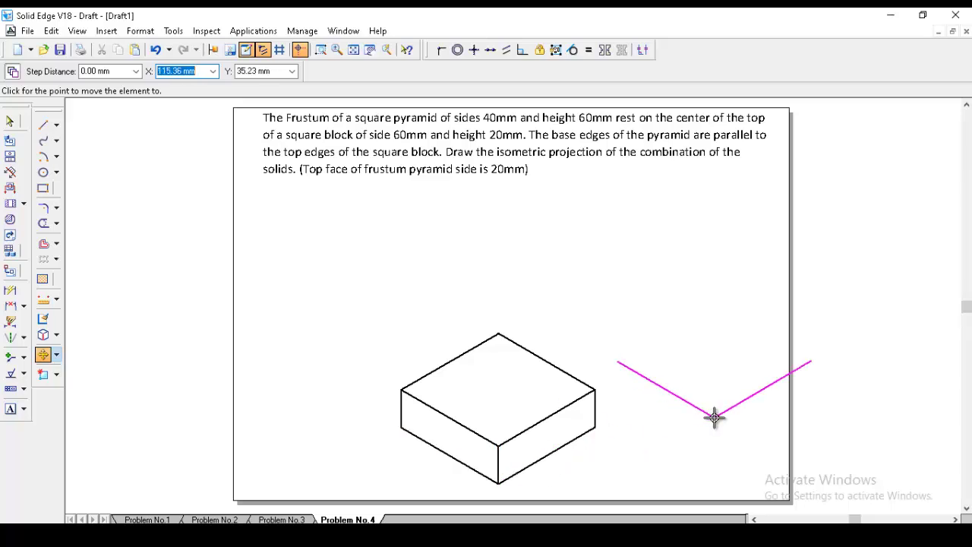
{"action": "right_click", "coordinate": [691, 414]}
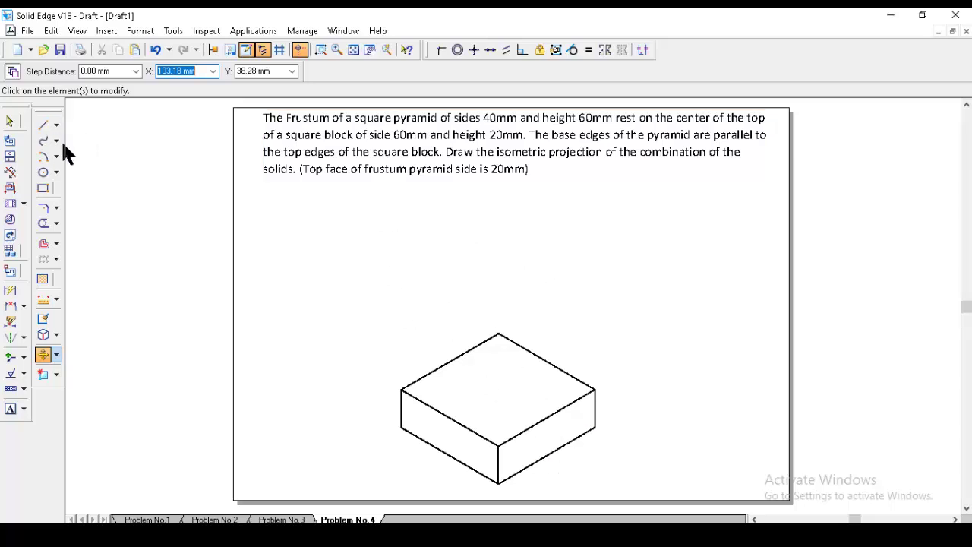
Start the 40 mm frustum base above the block with edges at 30 and 150 degrees
{"action": "left_click", "coordinate": [41, 126]}
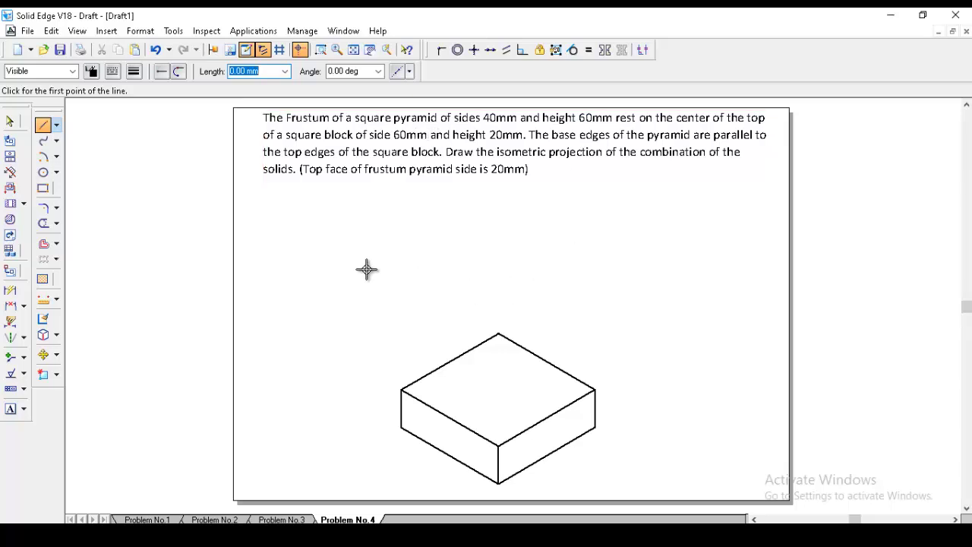
{"action": "left_click", "coordinate": [329, 353]}
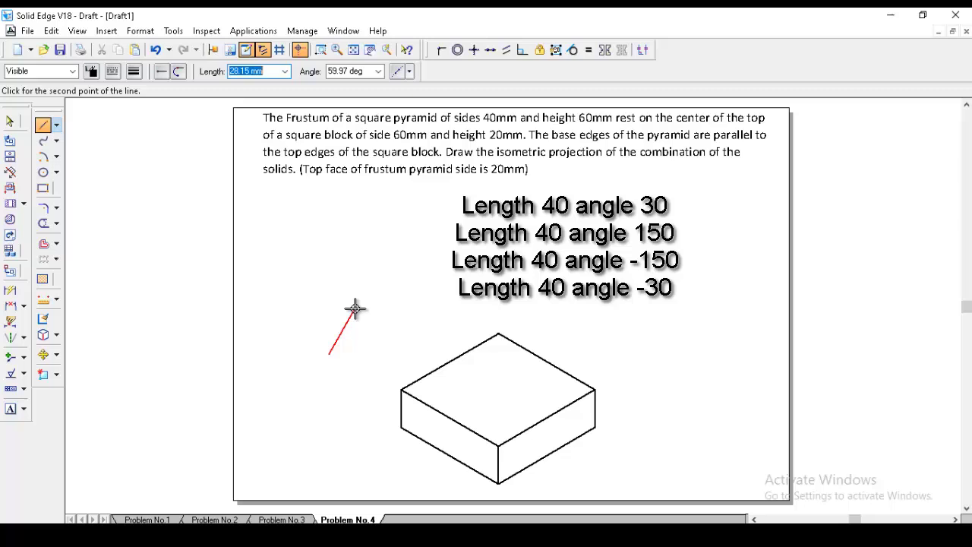
{"action": "type", "text": "40"}
{"action": "key", "text": "Tab"}
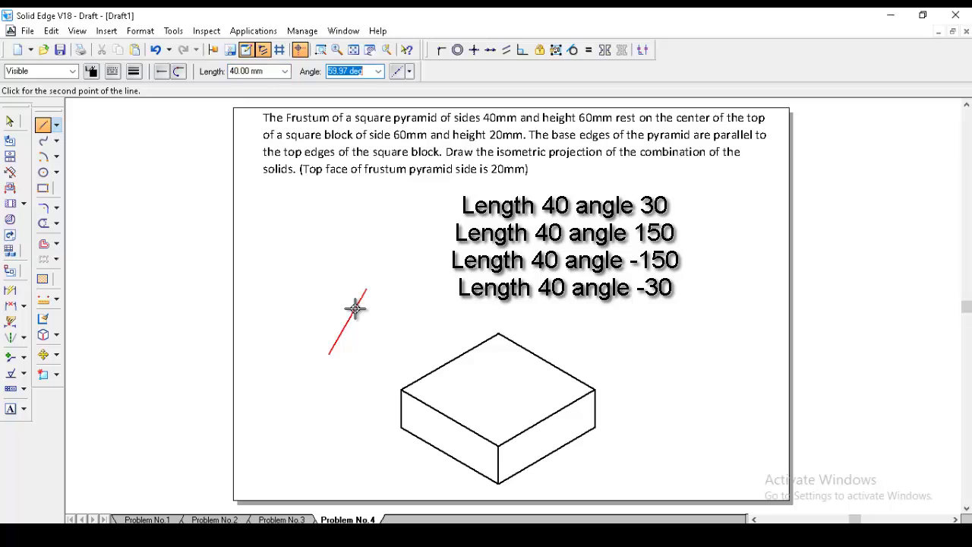
{"action": "type", "text": "30"}
{"action": "key", "text": "Return"}
{"action": "type", "text": "40"}
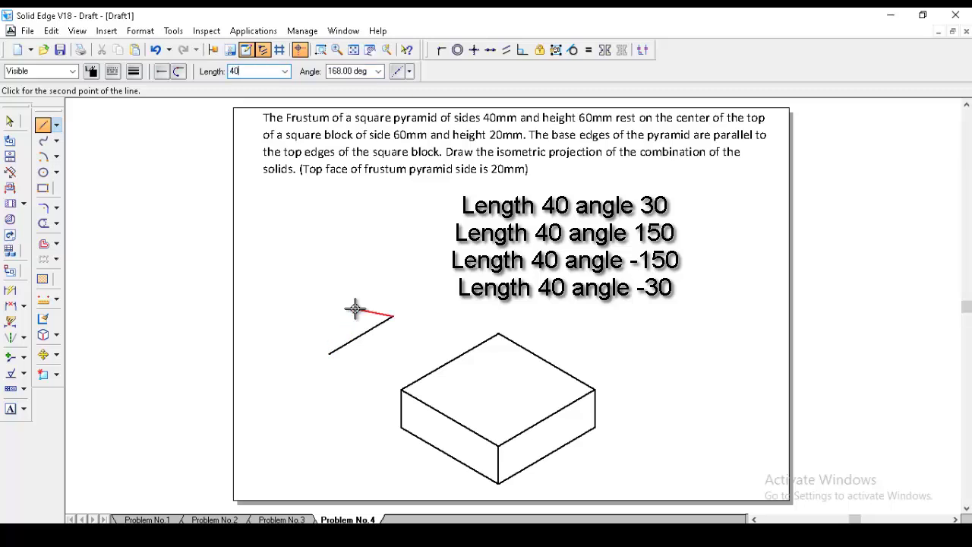
{"action": "key", "text": "Tab"}
{"action": "type", "text": "1"}
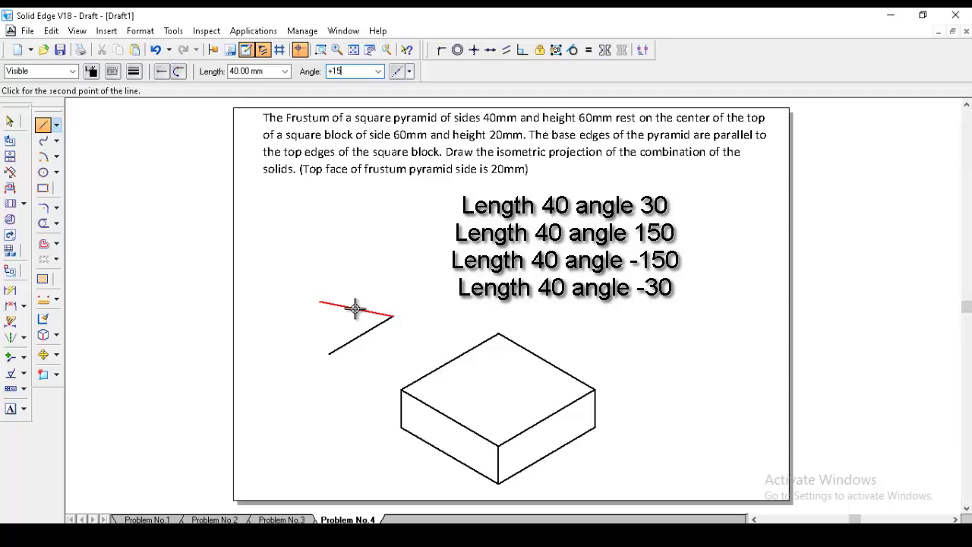
{"action": "type", "text": "50"}
{"action": "key", "text": "Return"}
Close the 40 mm base rhombus with edges at -150 and -30 degrees
{"action": "type", "text": "40"}
{"action": "key", "text": "Tab"}
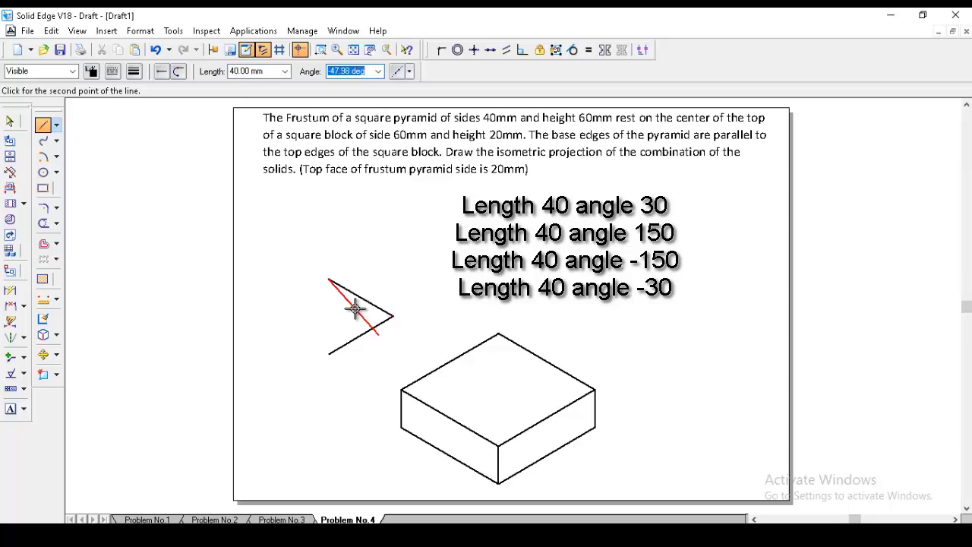
{"action": "type", "text": "-150"}
{"action": "key", "text": "Return"}
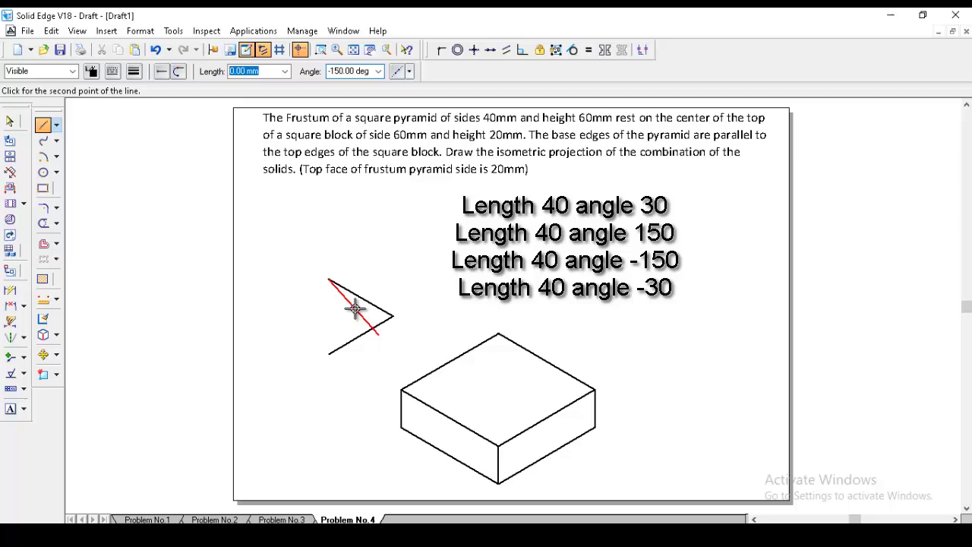
{"action": "type", "text": "40"}
{"action": "key", "text": "Tab"}
{"action": "type", "text": "-"}
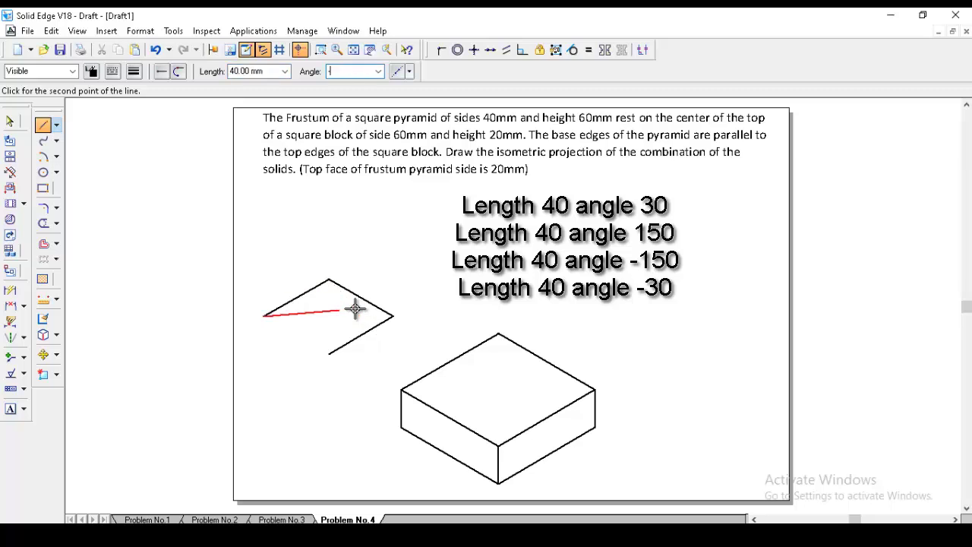
{"action": "type", "text": "30"}
{"action": "key", "text": "Return"}
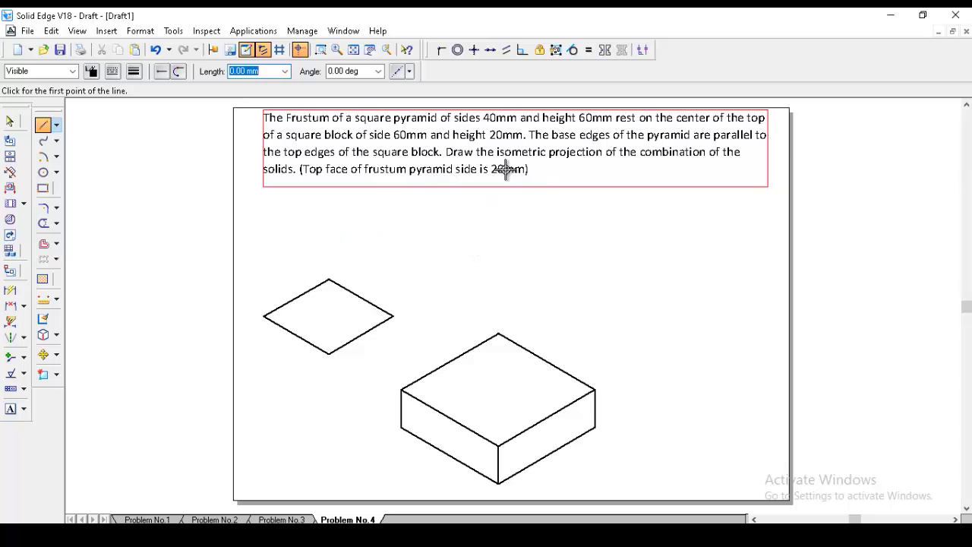
Begin the 20 mm top-face rhombus with edges at 30 and 150 degrees
{"action": "left_click", "coordinate": [446, 254]}
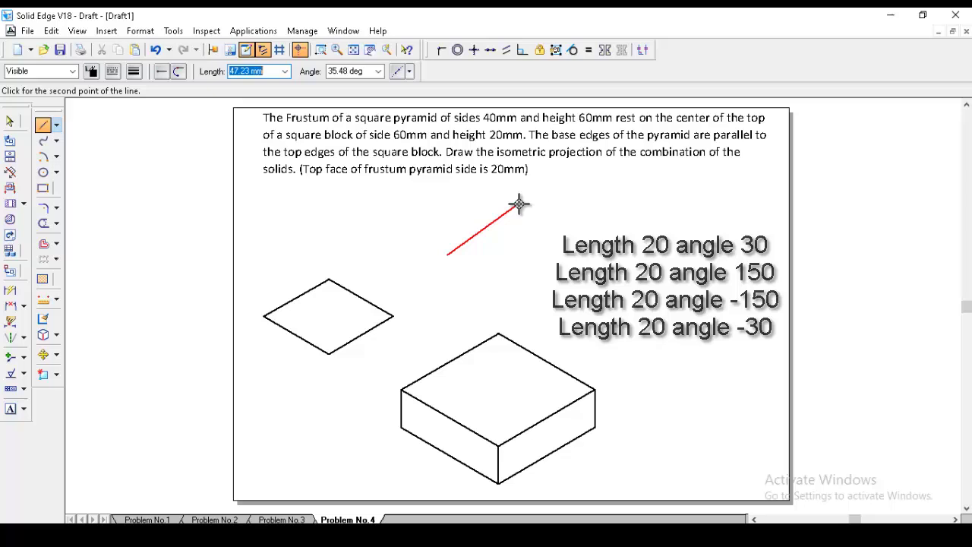
{"action": "type", "text": "20"}
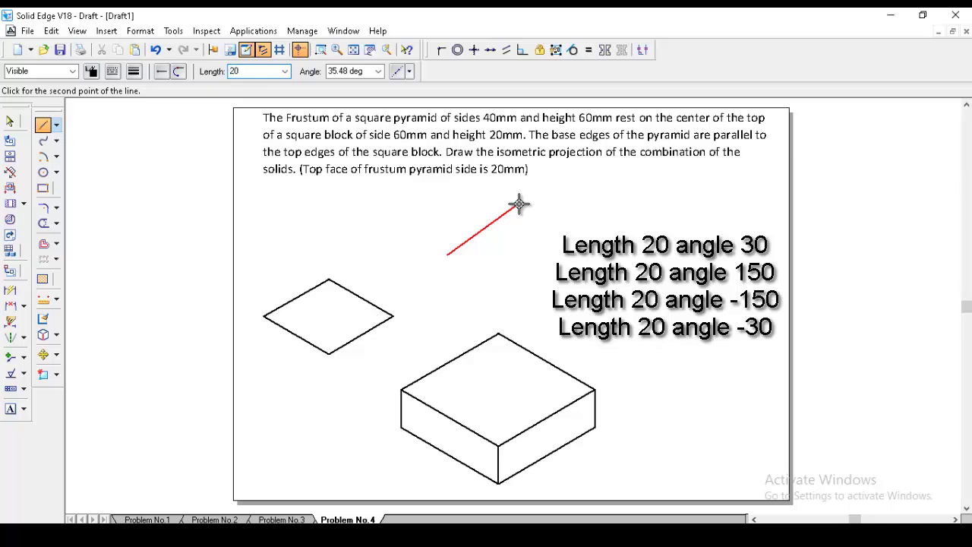
{"action": "key", "text": "Tab"}
{"action": "type", "text": "30"}
{"action": "key", "text": "Return"}
{"action": "type", "text": "2"}
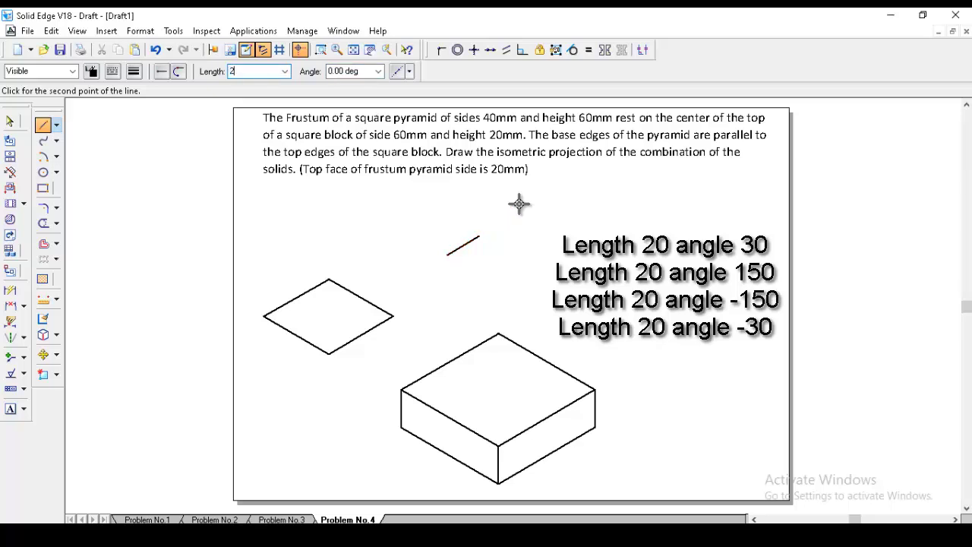
{"action": "type", "text": "0"}
{"action": "key", "text": "Tab"}
{"action": "type", "text": "1"}
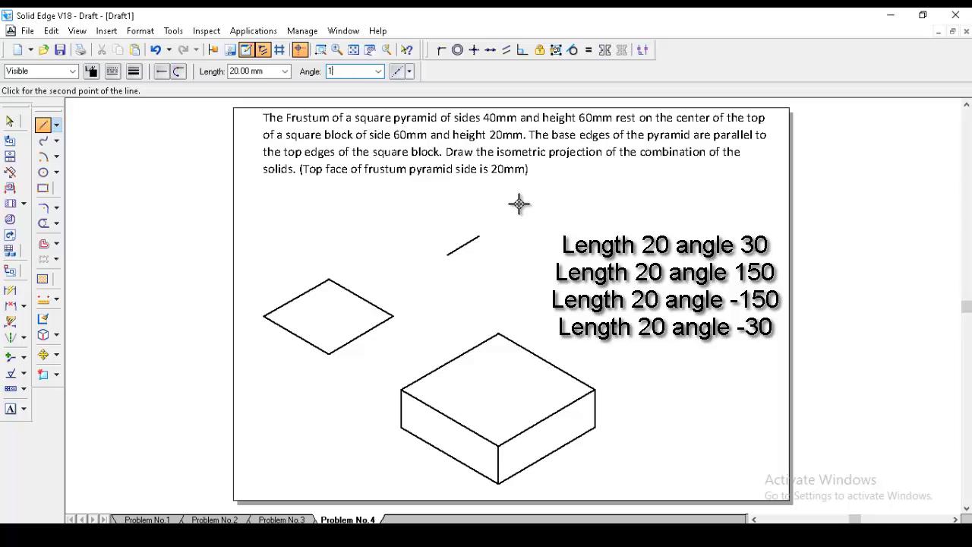
{"action": "type", "text": "50"}
{"action": "key", "text": "Return"}
Close the 20 mm rhombus with -150 and -30 degree edges, then set the line style to Normal
{"action": "type", "text": "20"}
{"action": "key", "text": "Tab"}
{"action": "type", "text": "-1"}
{"action": "key", "text": "Return"}
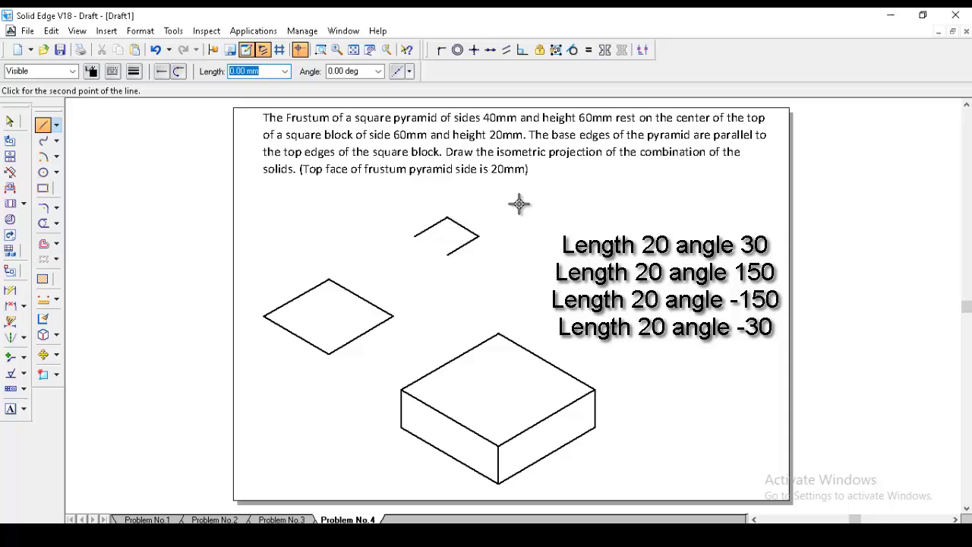
{"action": "type", "text": "20"}
{"action": "key", "text": "Tab"}
{"action": "type", "text": "-30"}
{"action": "key", "text": "Return"}
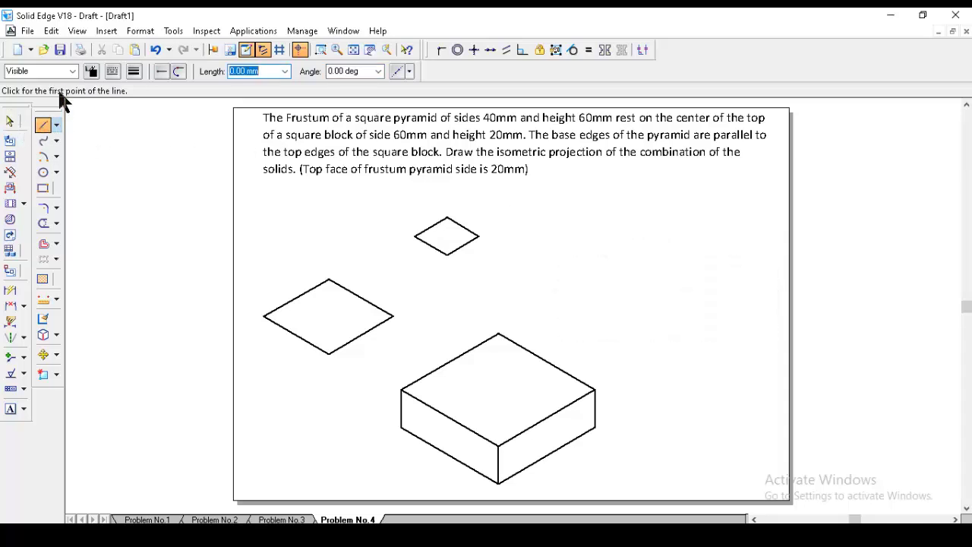
{"action": "left_click", "coordinate": [72, 70]}
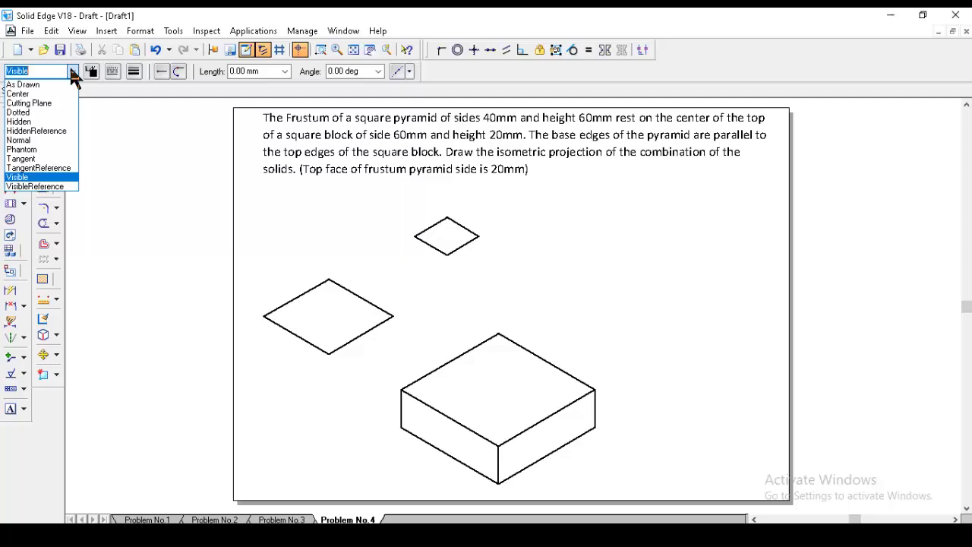
{"action": "left_click", "coordinate": [43, 141]}
Draw horizontal corner-to-corner diagonals across the large rhombus, small rhombus and block top
{"action": "left_click", "coordinate": [264, 316]}
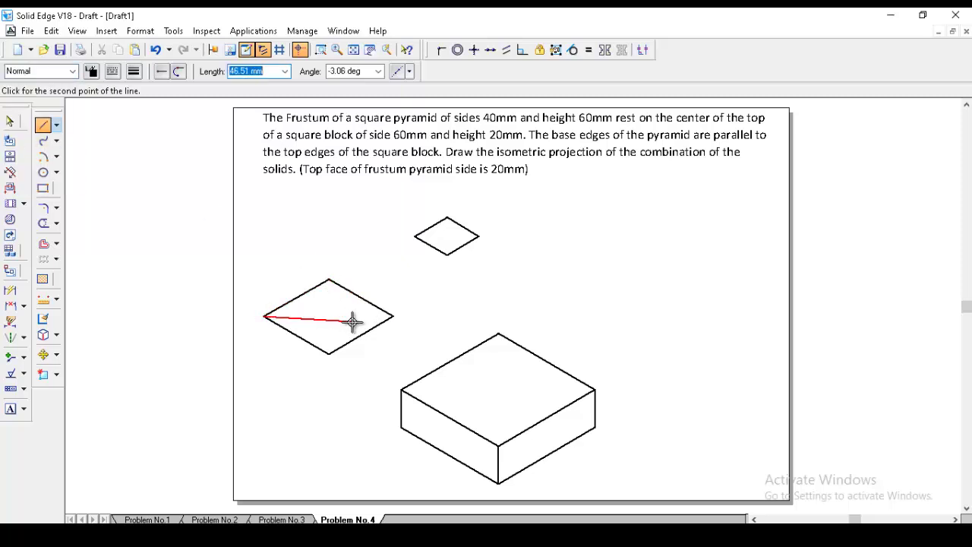
{"action": "left_click", "coordinate": [393, 316]}
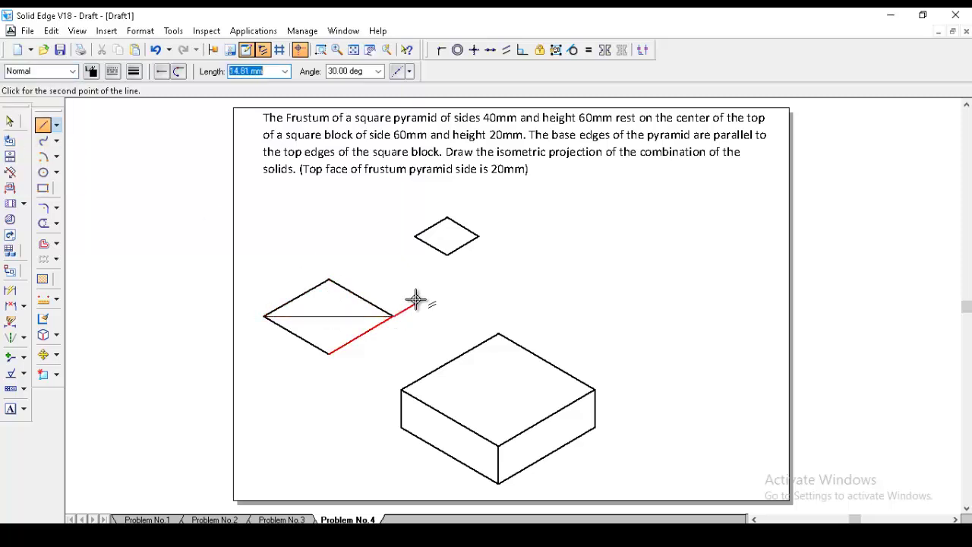
{"action": "left_click", "coordinate": [415, 236]}
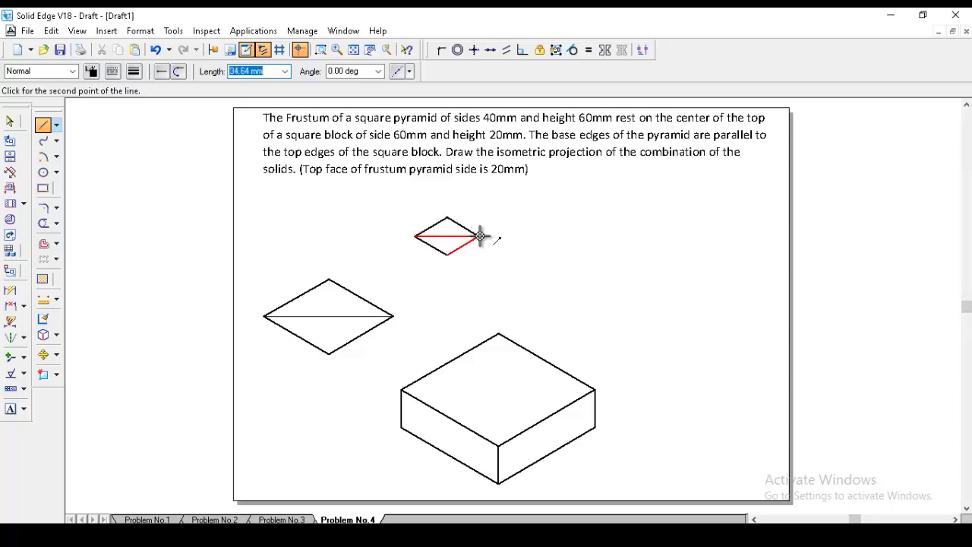
{"action": "left_click", "coordinate": [479, 236]}
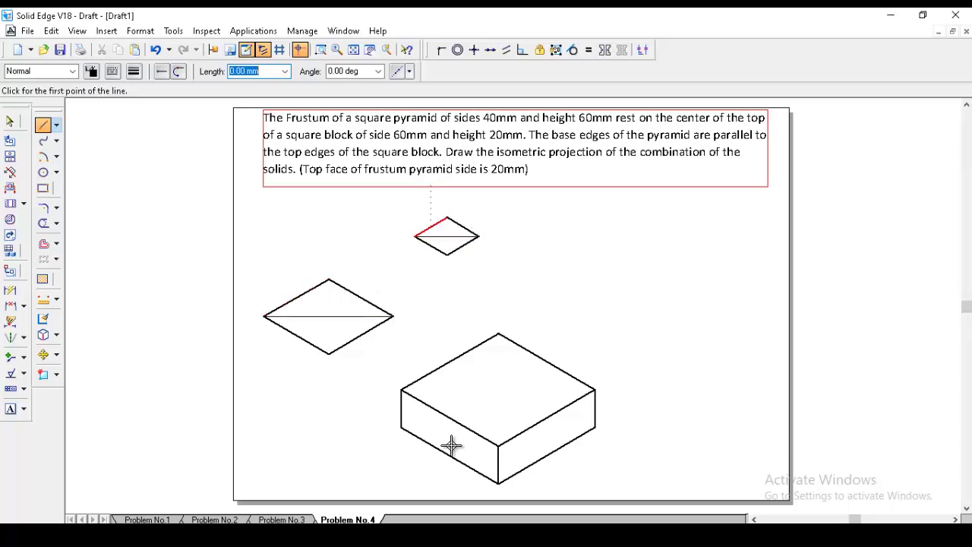
{"action": "left_click", "coordinate": [402, 391]}
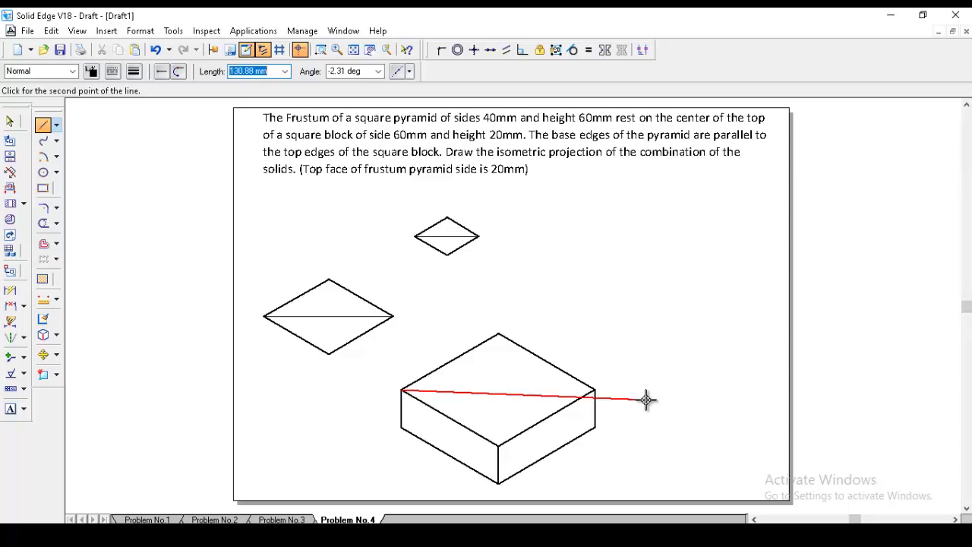
{"action": "left_click", "coordinate": [595, 390]}
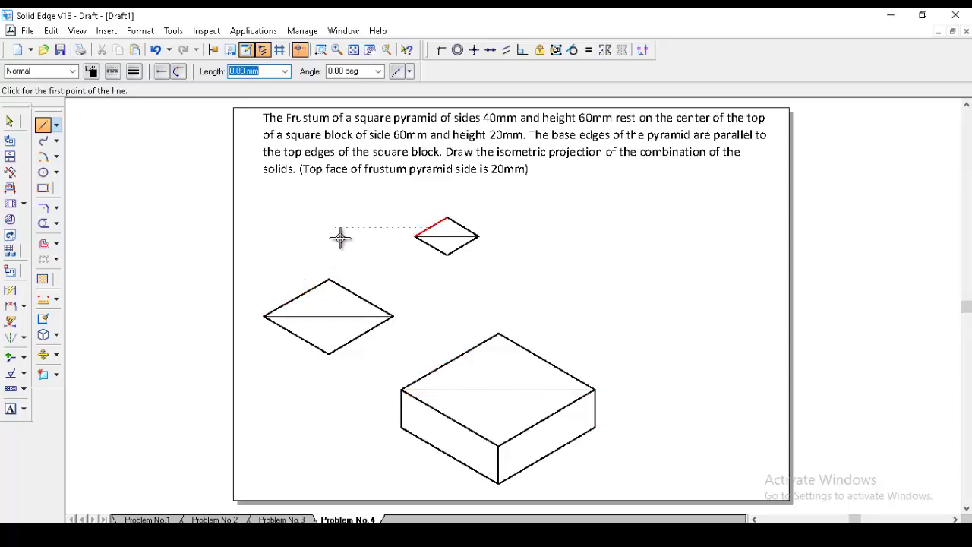
Draw a 60 mm vertical axis upward from the large rhombus's centre
{"action": "left_click", "coordinate": [328, 316]}
{"action": "type", "text": "60"}
{"action": "key", "text": "Tab"}
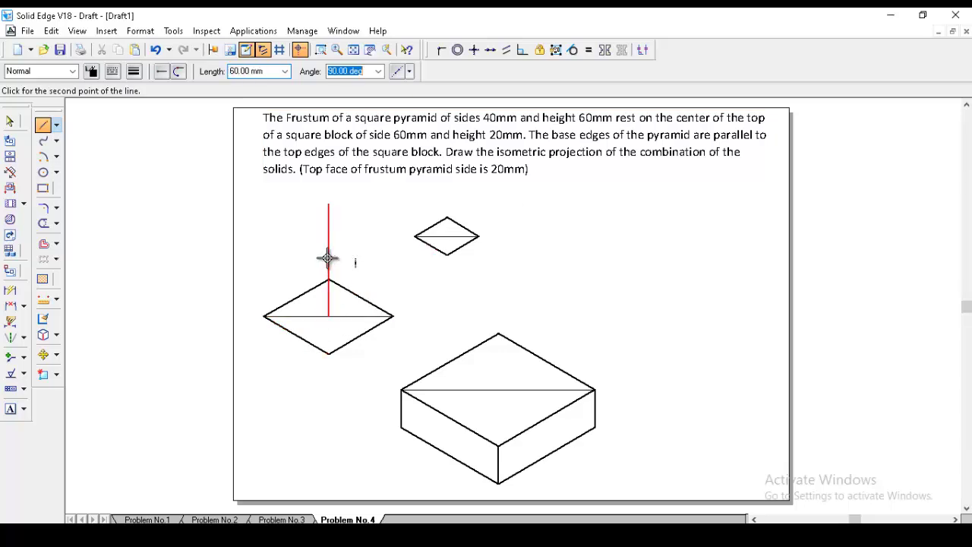
{"action": "left_click", "coordinate": [329, 257]}
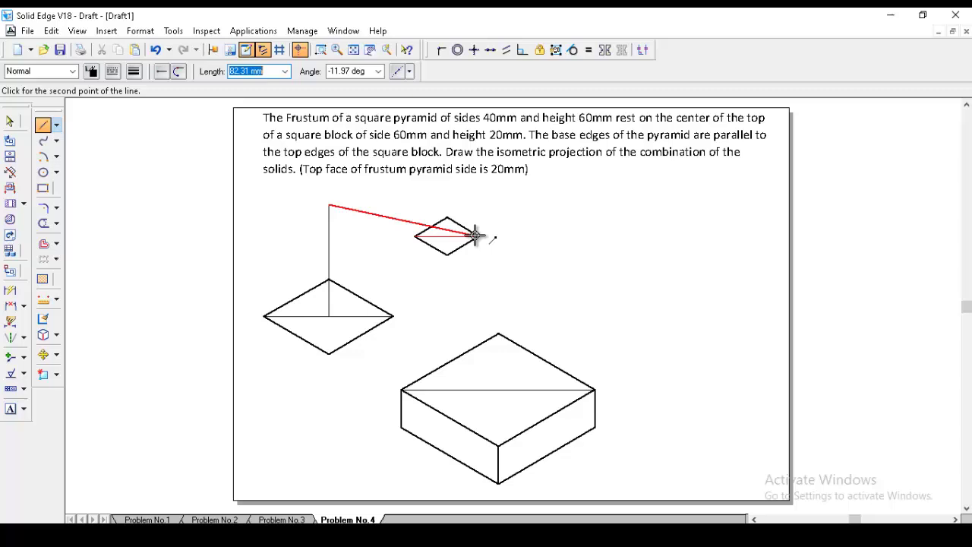
{"action": "key", "text": "Escape"}
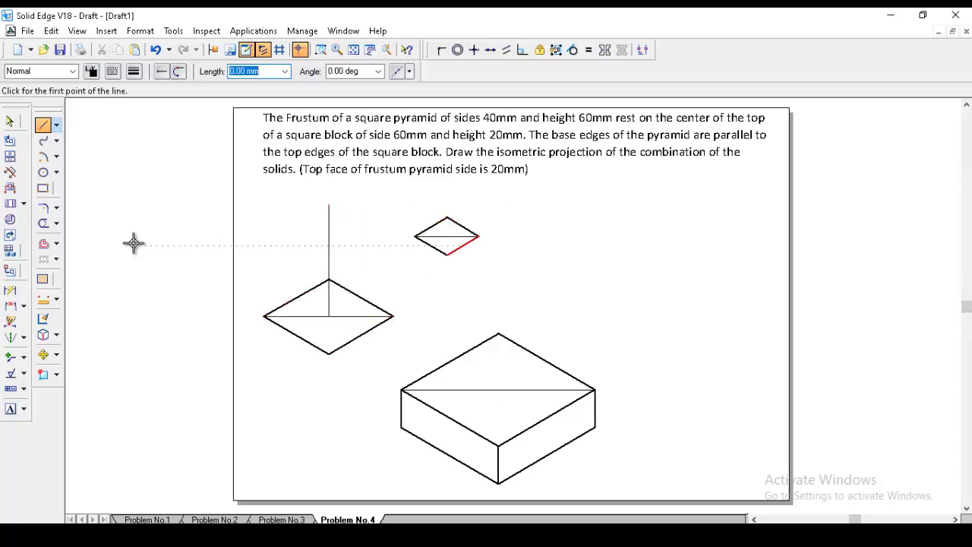
Move the small rhombus so its centre sits on top of the 60 mm vertical axis
{"action": "left_click", "coordinate": [43, 354]}
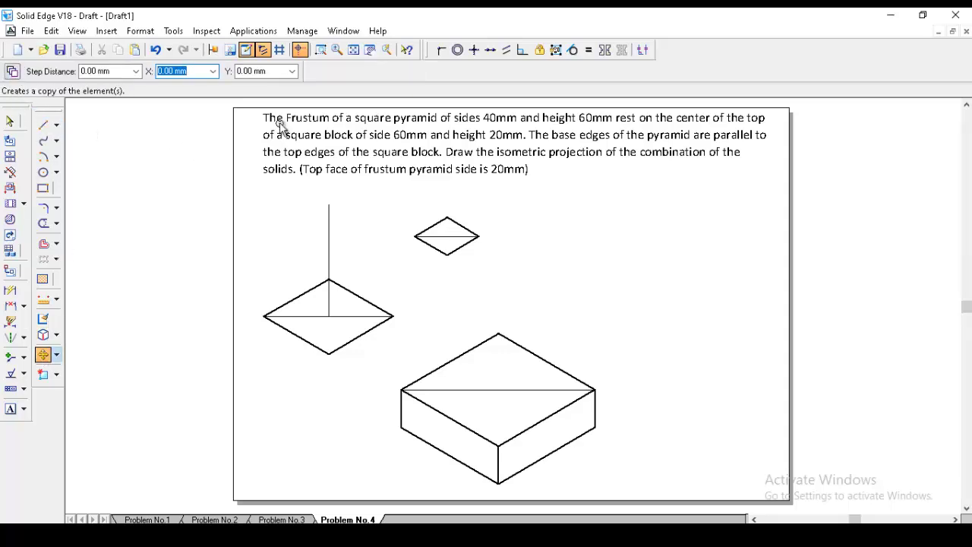
{"action": "left_click_drag", "start_coordinate": [401, 202], "coordinate": [532, 296]}
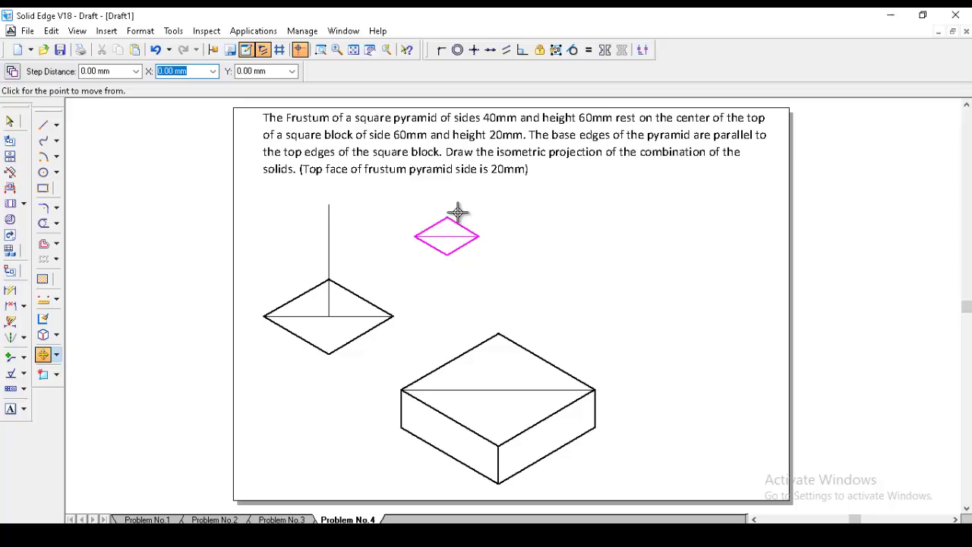
{"action": "left_click", "coordinate": [446, 236]}
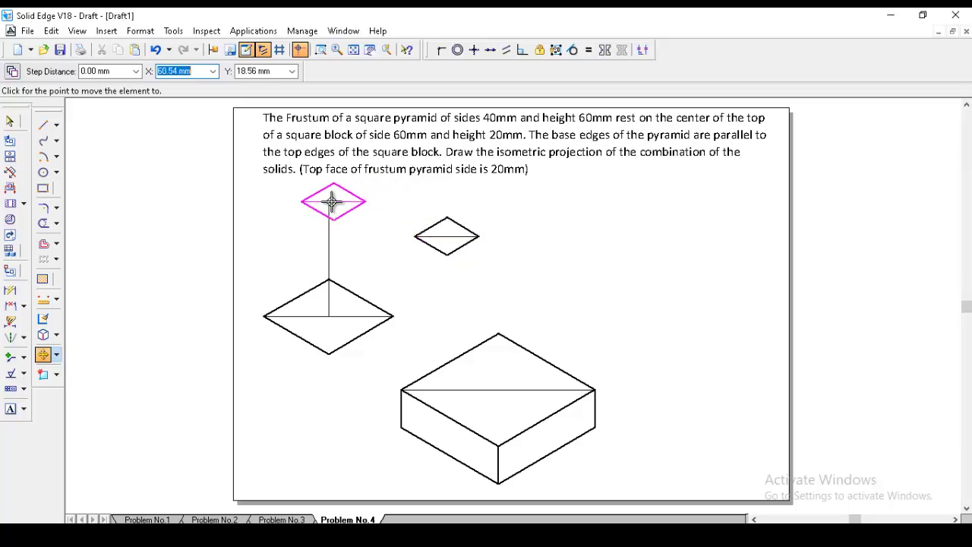
{"action": "left_click", "coordinate": [328, 204]}
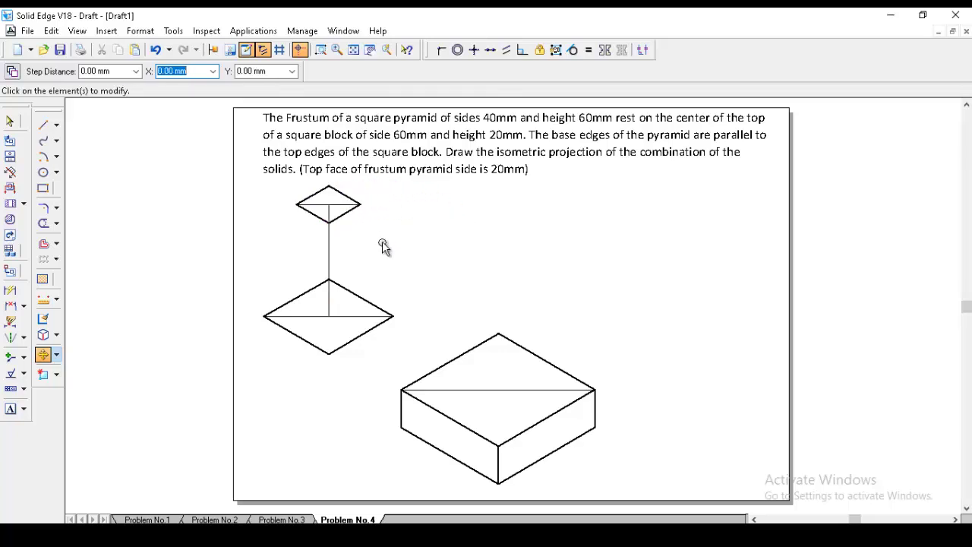
Delete the vertical construction line and the top diamond's horizontal diagonal
{"action": "left_click", "coordinate": [10, 121]}
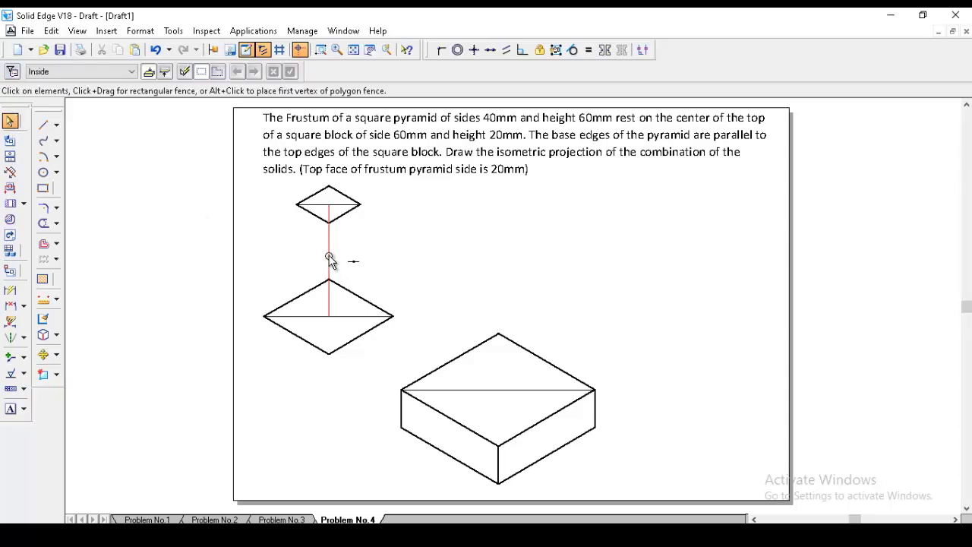
{"action": "left_click", "coordinate": [329, 258]}
{"action": "key", "text": "Delete"}
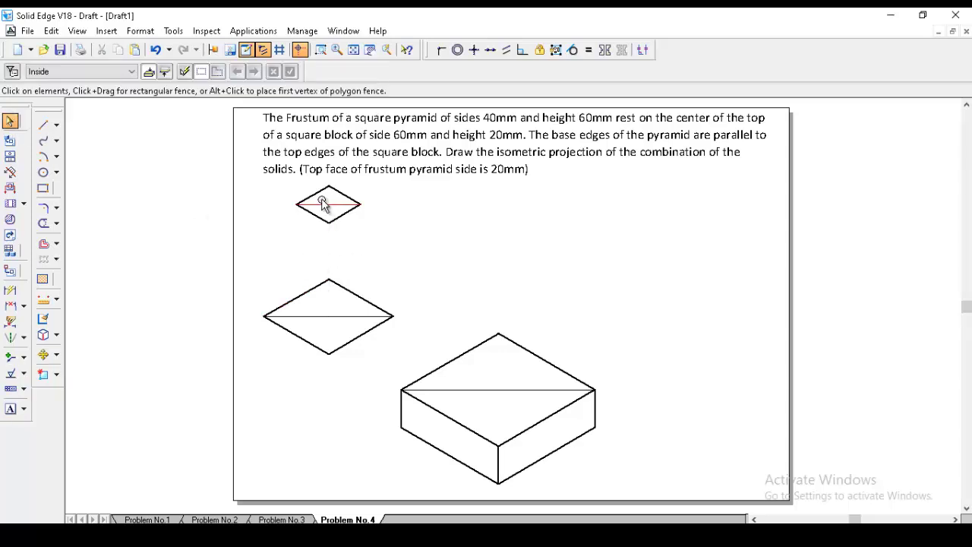
{"action": "left_click", "coordinate": [325, 204]}
{"action": "key", "text": "Delete"}
In Visible style, draw the left, front and right edges joining the top face to the base
{"action": "left_click", "coordinate": [45, 123]}
{"action": "left_click", "coordinate": [73, 71]}
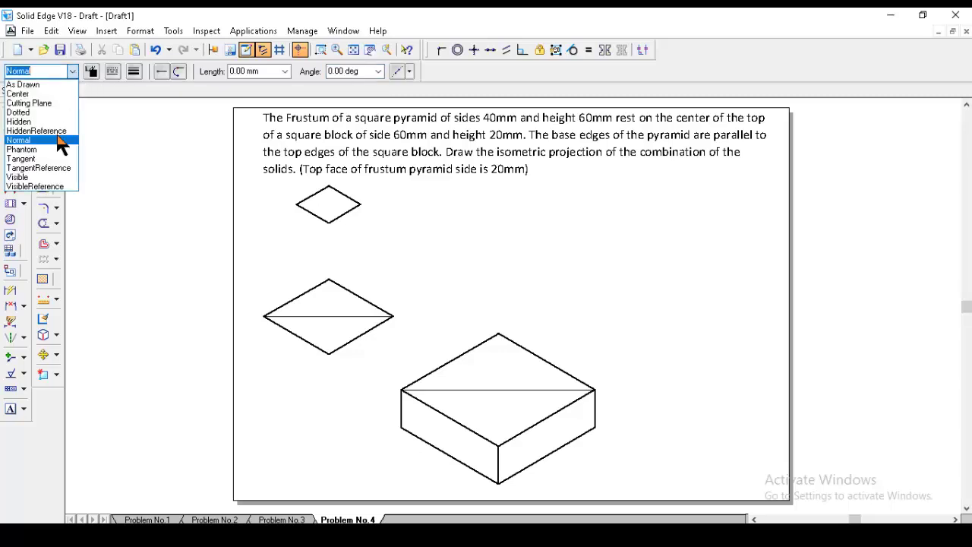
{"action": "left_click", "coordinate": [60, 182]}
{"action": "left_click", "coordinate": [296, 204]}
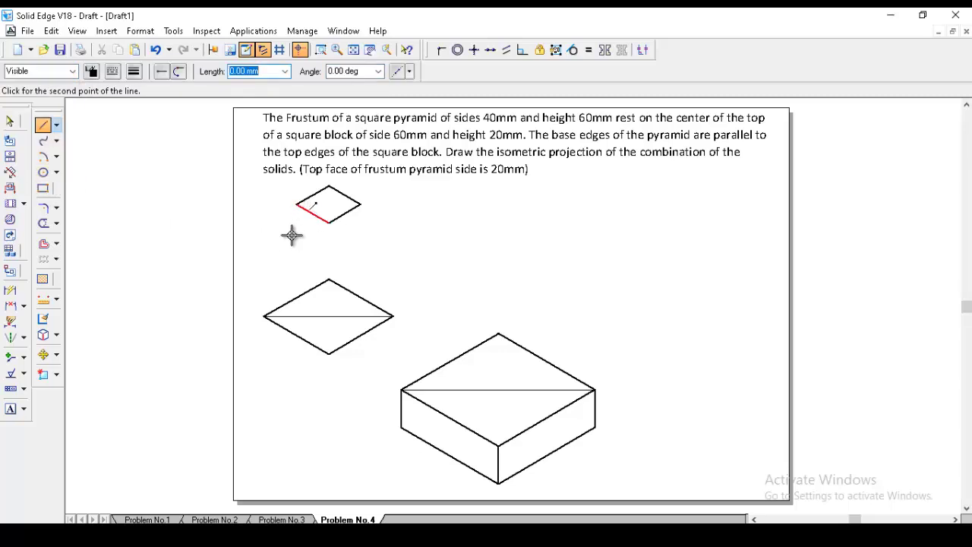
{"action": "left_click", "coordinate": [265, 316]}
{"action": "right_click", "coordinate": [256, 256]}
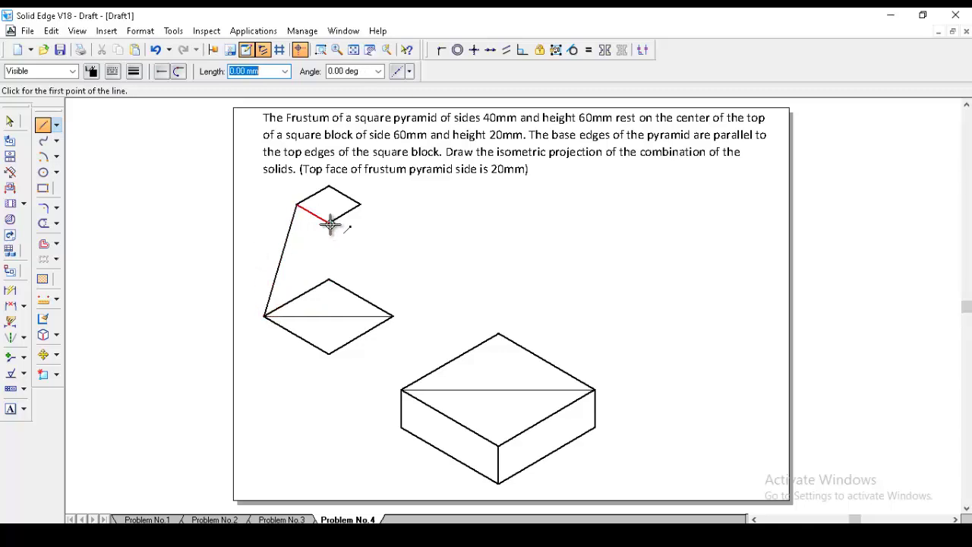
{"action": "left_click", "coordinate": [329, 223]}
{"action": "left_click", "coordinate": [329, 352]}
{"action": "right_click", "coordinate": [331, 349]}
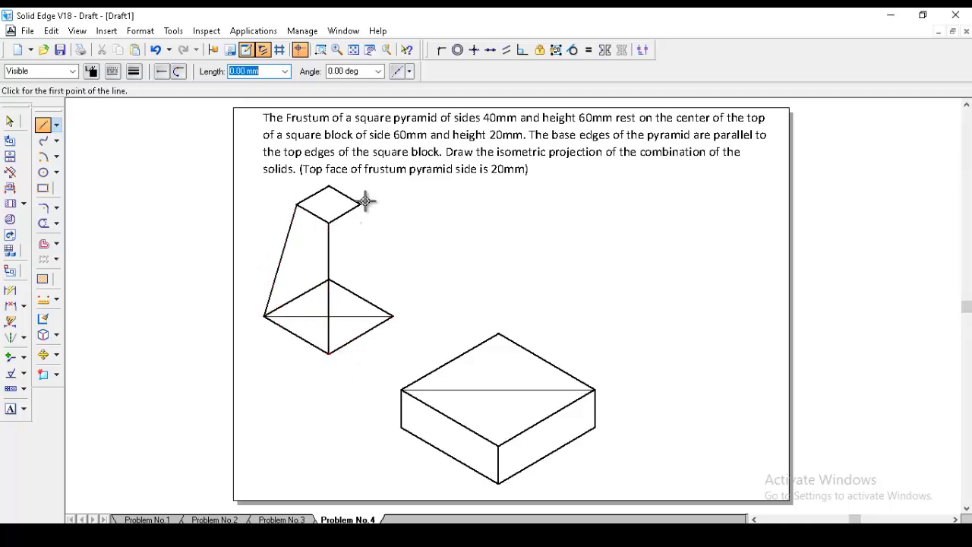
{"action": "left_click", "coordinate": [362, 204]}
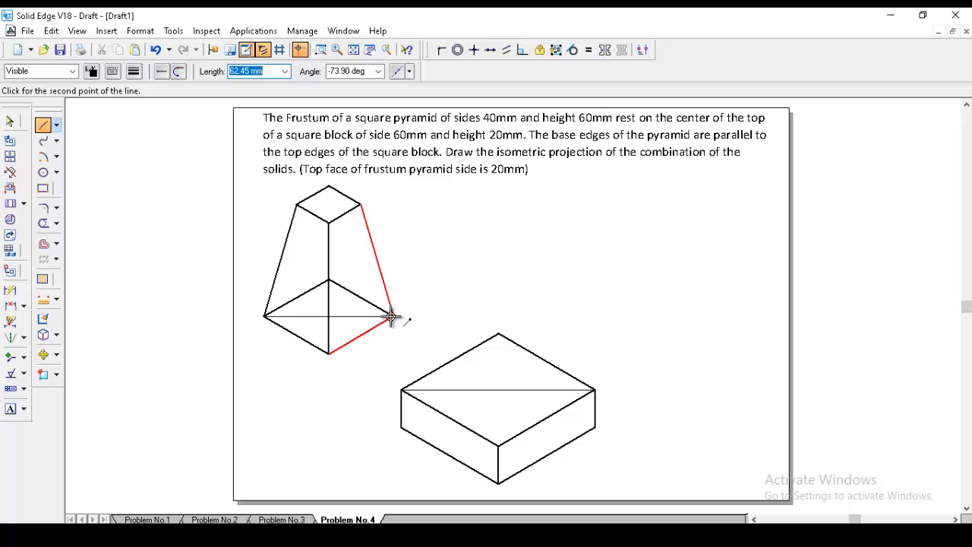
{"action": "left_click", "coordinate": [393, 315]}
{"action": "right_click", "coordinate": [447, 268]}
Delete the hidden lower-left-to-centre base line
{"action": "left_click", "coordinate": [10, 121]}
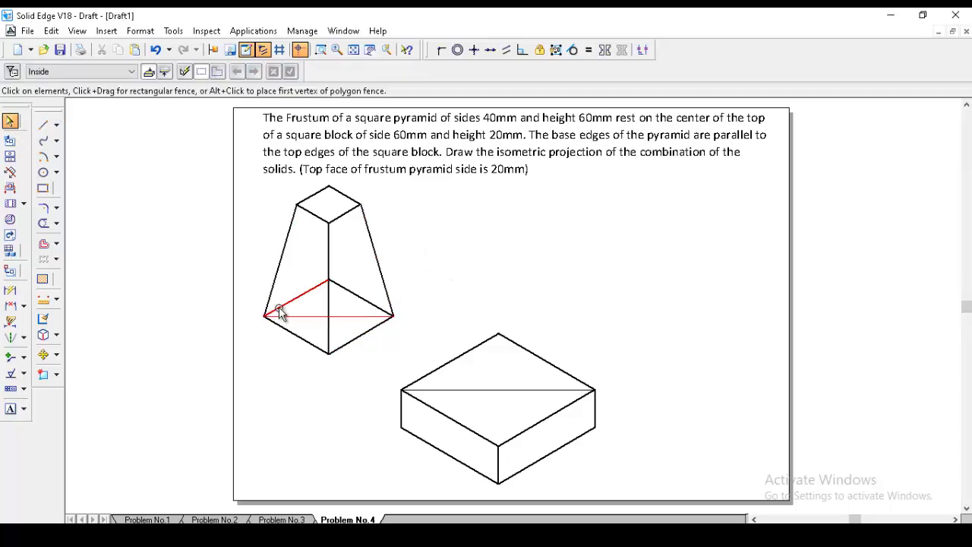
{"action": "left_click", "coordinate": [291, 301]}
{"action": "key", "text": "Delete"}
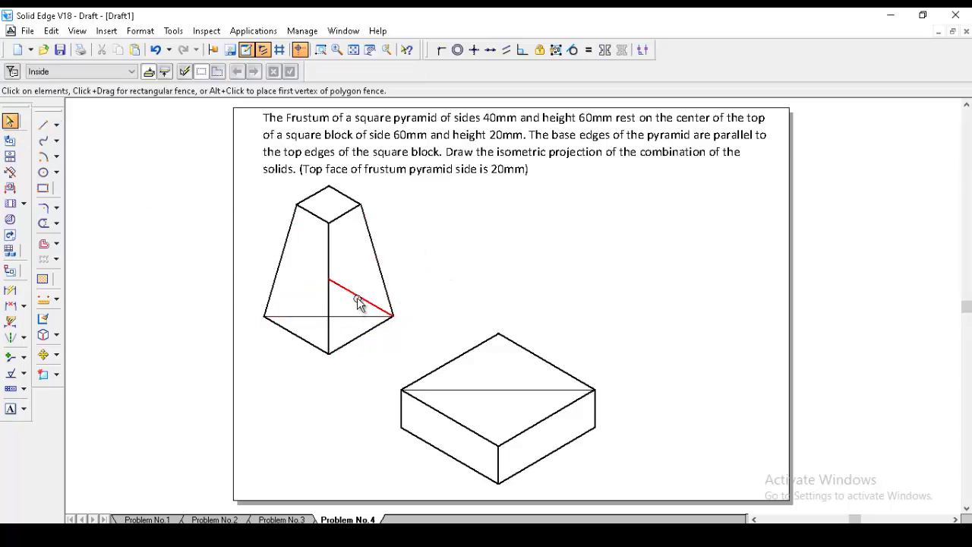
Delete the last hidden base line and move the frustum onto the block's top centre
{"action": "left_click", "coordinate": [357, 297]}
{"action": "key", "text": "Delete"}
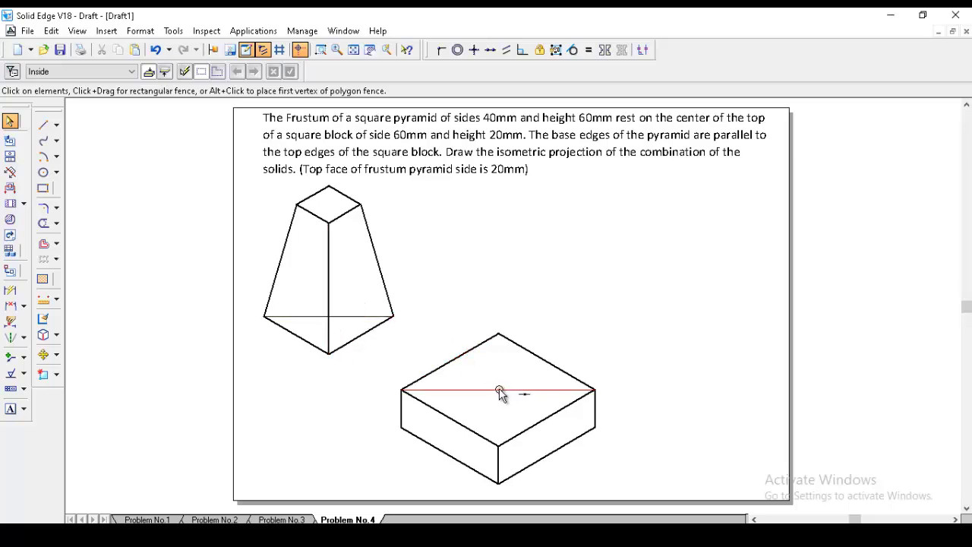
{"action": "left_click", "coordinate": [44, 354]}
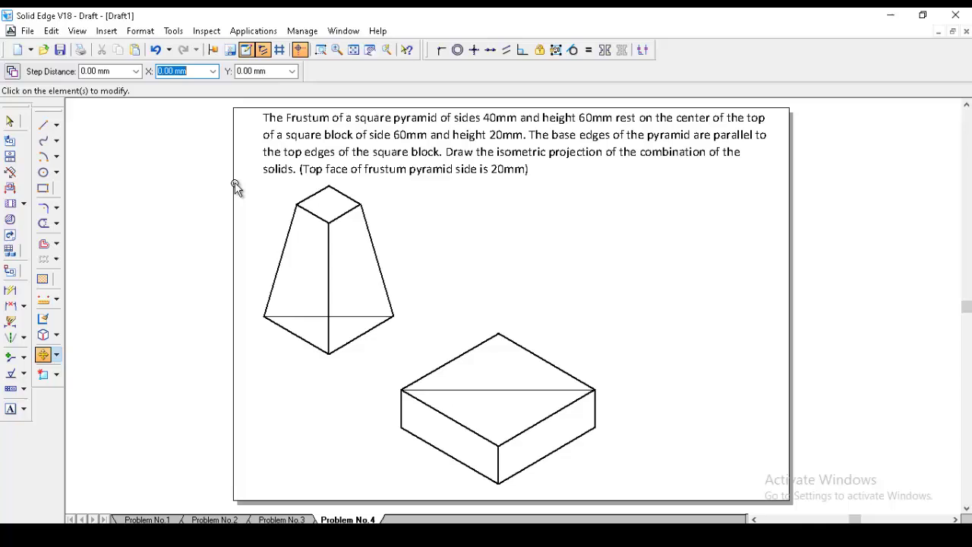
{"action": "left_click_drag", "start_coordinate": [235, 174], "coordinate": [405, 369]}
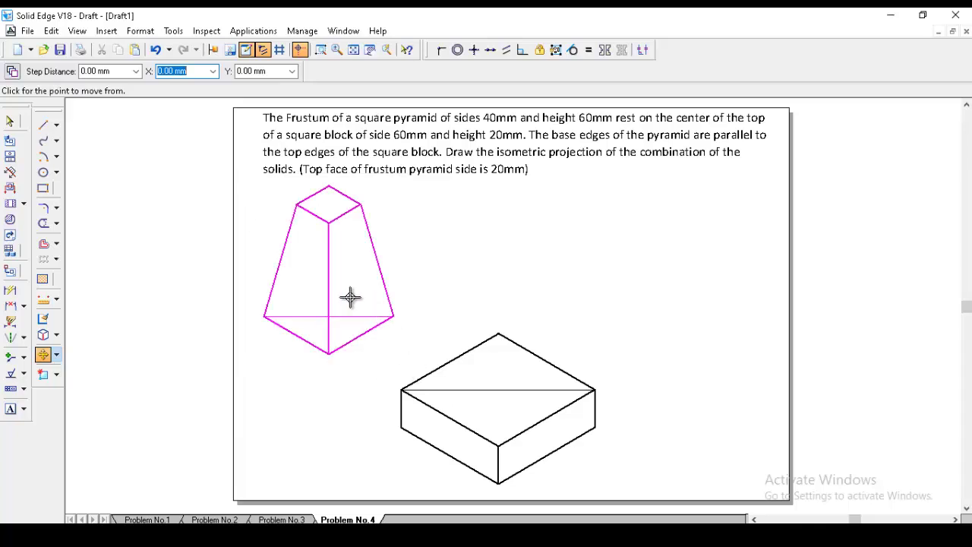
{"action": "left_click", "coordinate": [328, 315]}
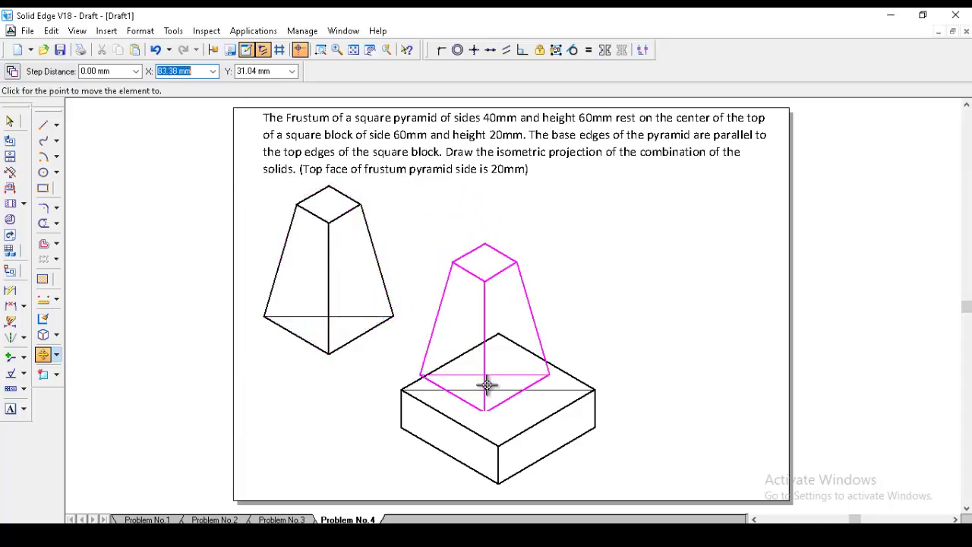
{"action": "left_click", "coordinate": [498, 390]}
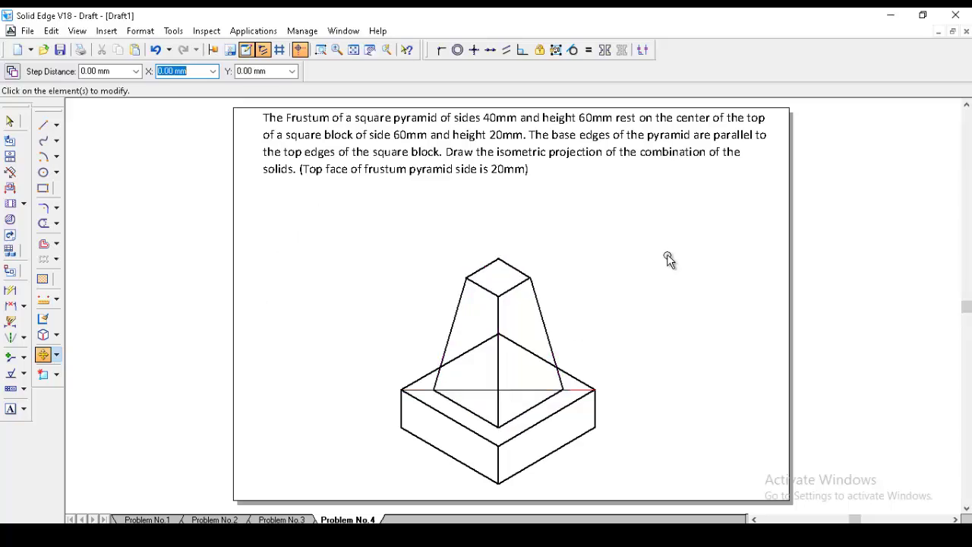
Delete the block's top diagonal and trim the hidden edges inside the frustum
{"action": "left_click", "coordinate": [16, 123]}
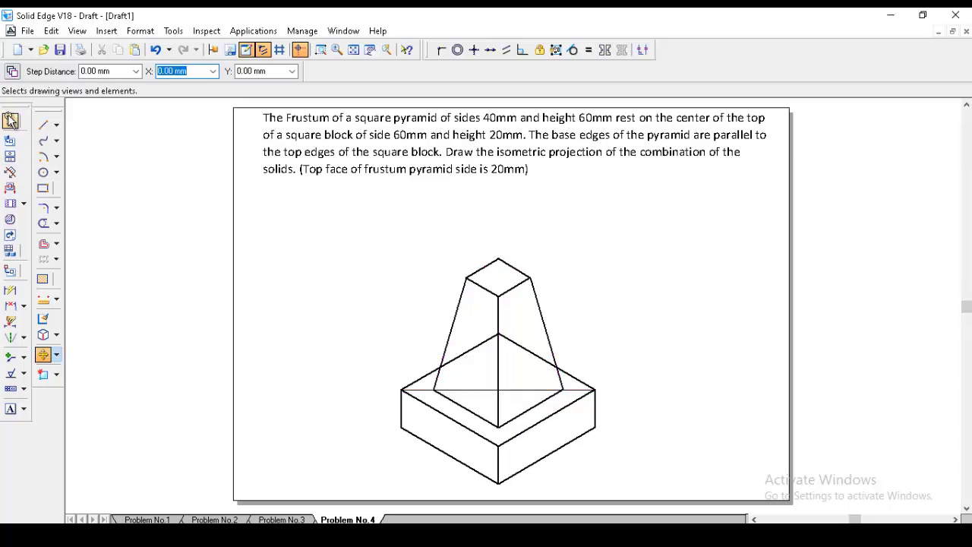
{"action": "left_click", "coordinate": [417, 390]}
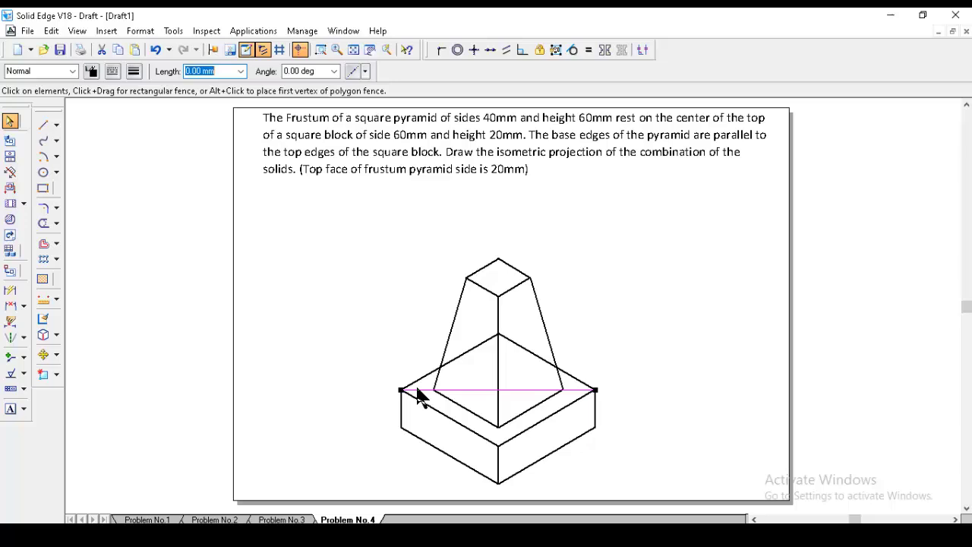
{"action": "key", "text": "Delete"}
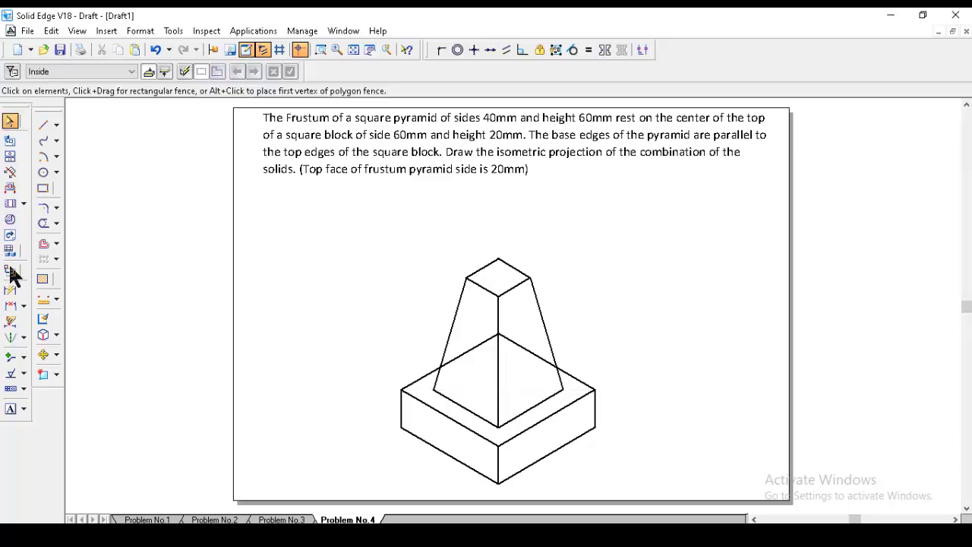
{"action": "left_click", "coordinate": [43, 223]}
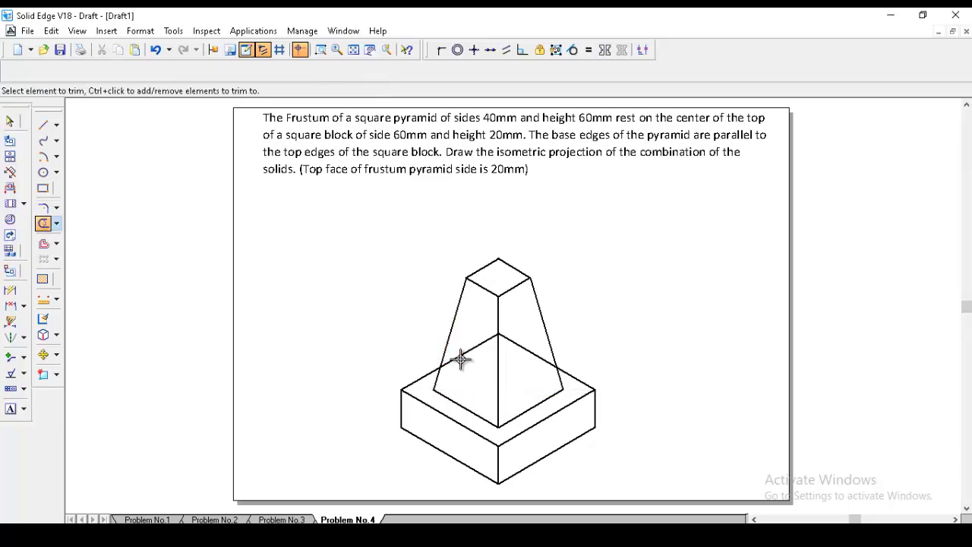
{"action": "left_click_drag", "start_coordinate": [534, 347], "coordinate": [529, 349]}
Scale the entire isometric drawing by a factor of 0.814 about a chosen centre point
{"action": "left_click", "coordinate": [48, 353]}
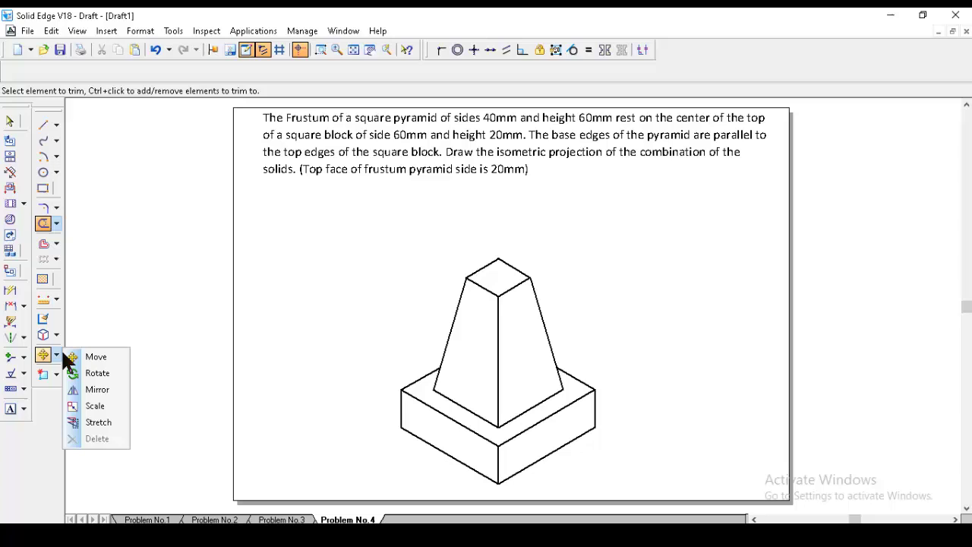
{"action": "left_click", "coordinate": [101, 401]}
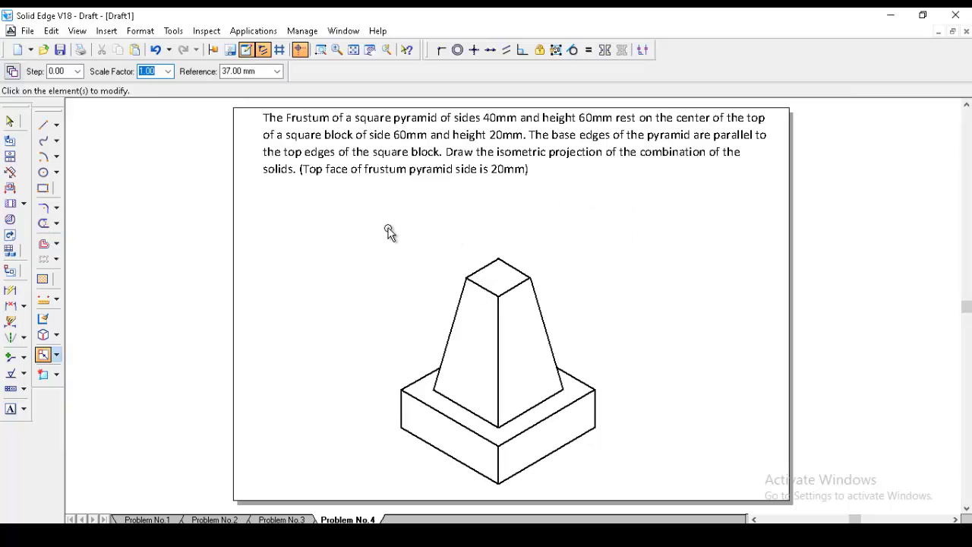
{"action": "left_click_drag", "start_coordinate": [392, 389], "coordinate": [636, 492]}
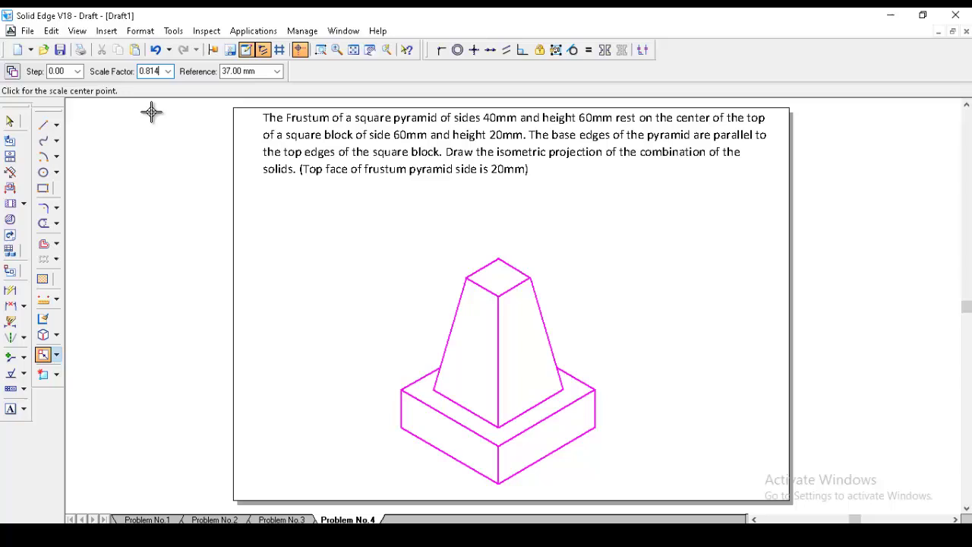
{"action": "left_click", "coordinate": [477, 367]}
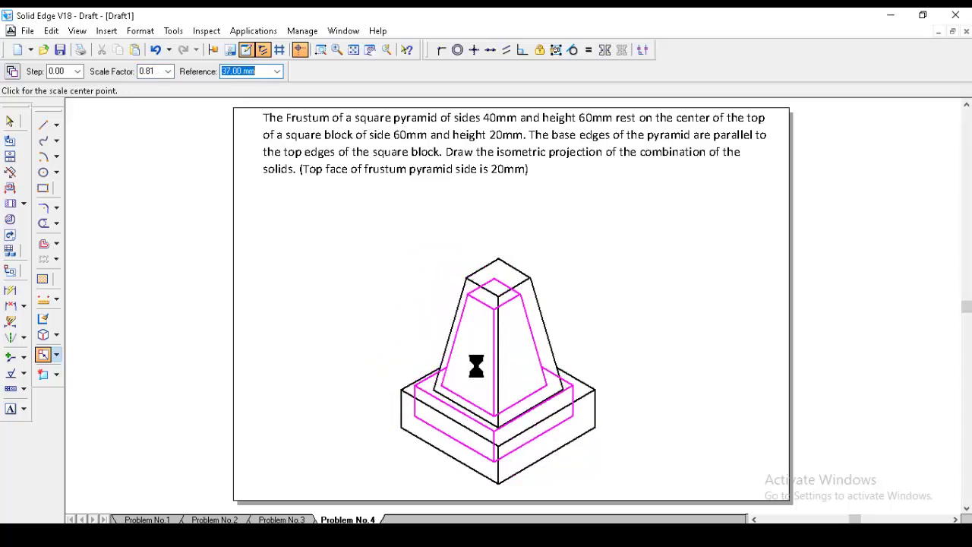